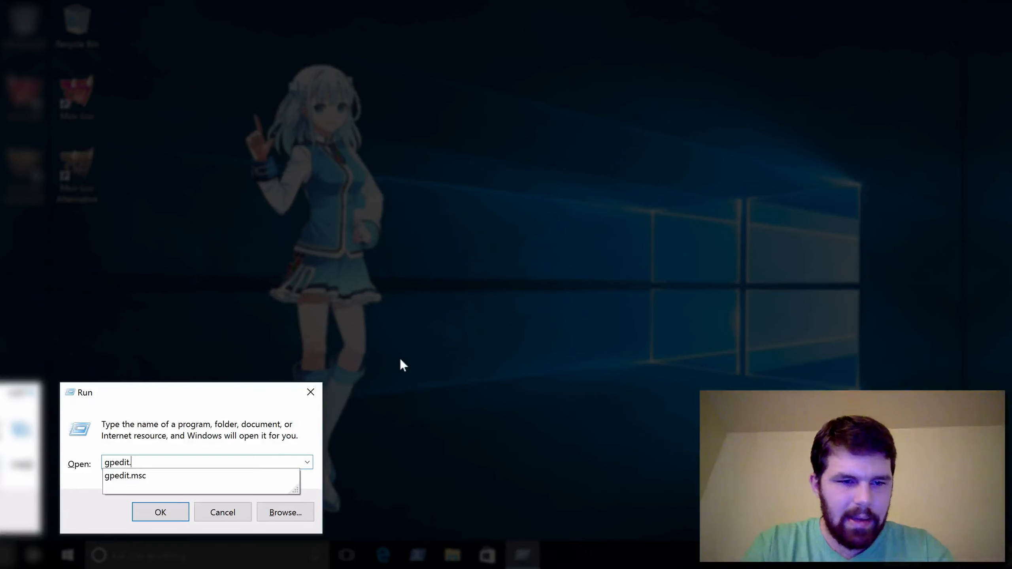
Step: Launch gpedit.msc and authorise the elevation request with the administrator PIN
type("msc")
key("Return")
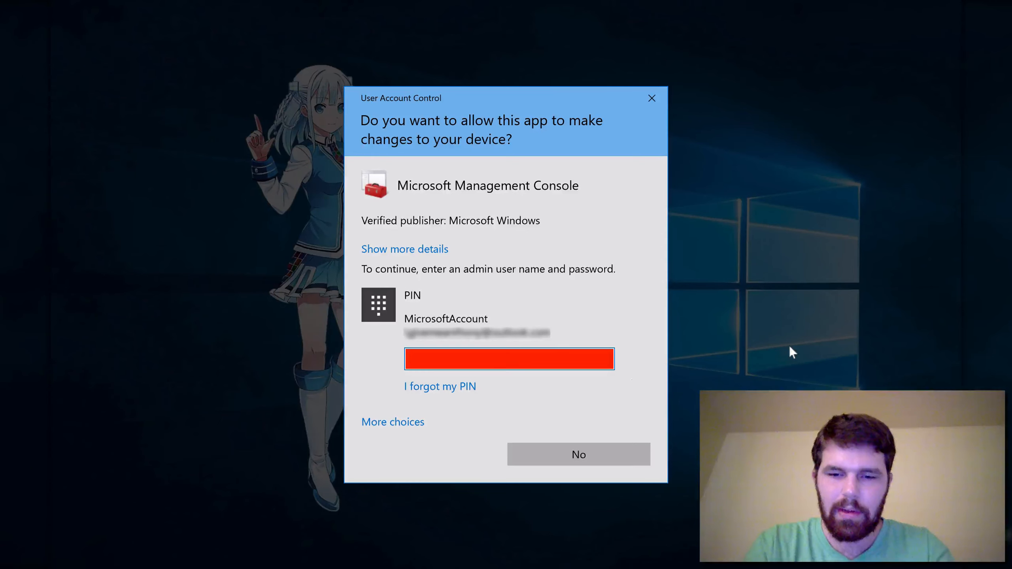
key("Return")
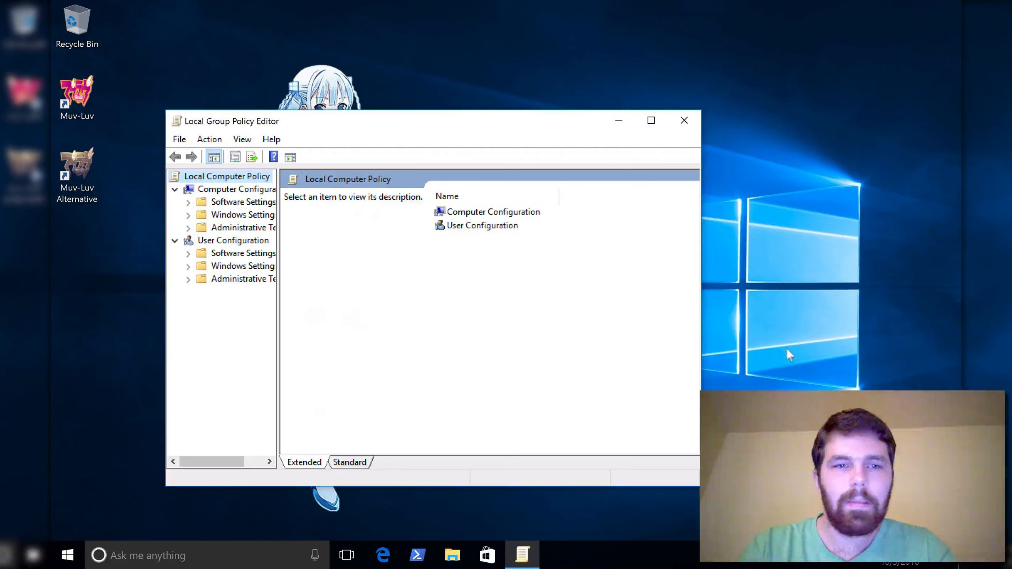
Step: View the contents of the Computer Configuration and User Configuration nodes in the policy tree
left_click(213, 190)
left_click(234, 241)
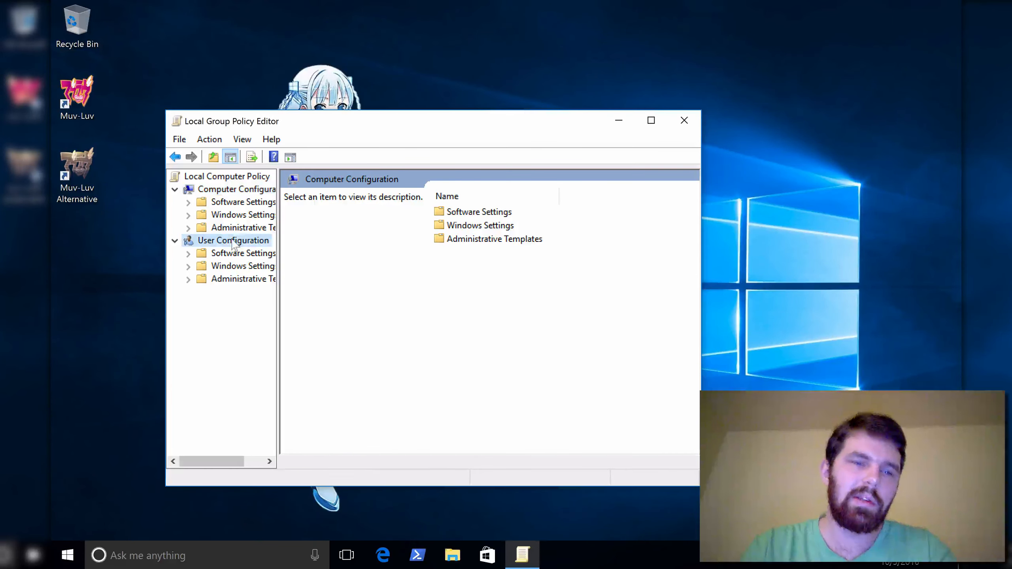
left_click(243, 191)
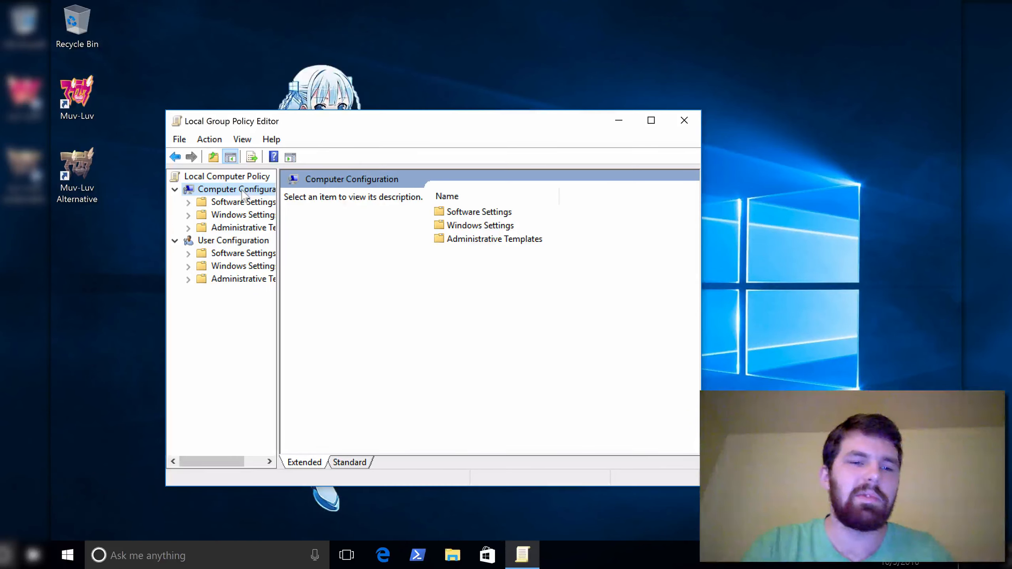
left_click(212, 240)
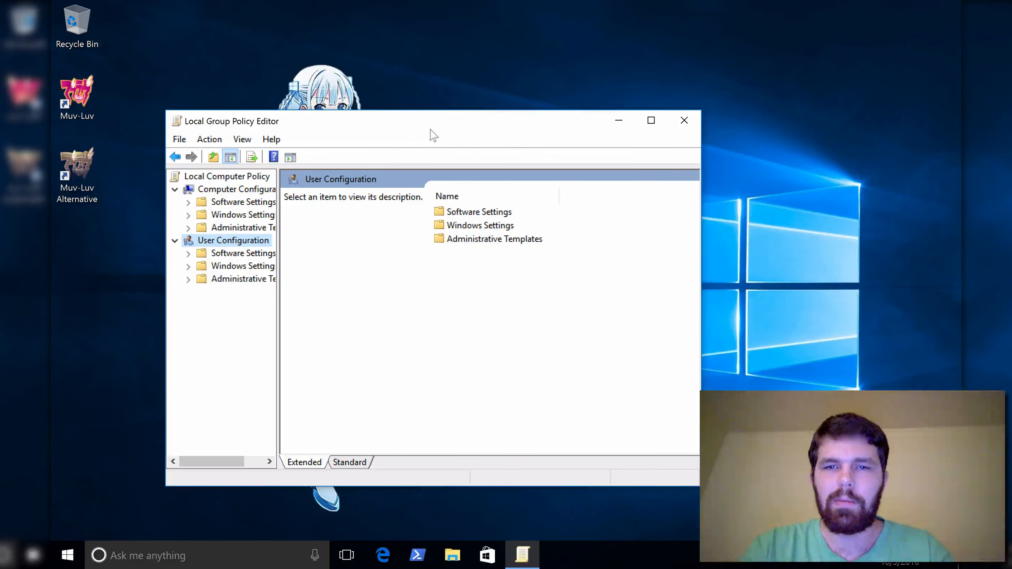
Step: Reposition the policy editor window and open Security Options under Computer Configuration > Windows Settings > Security Settings > Local Policies
left_click_drag(423, 120, 447, 101)
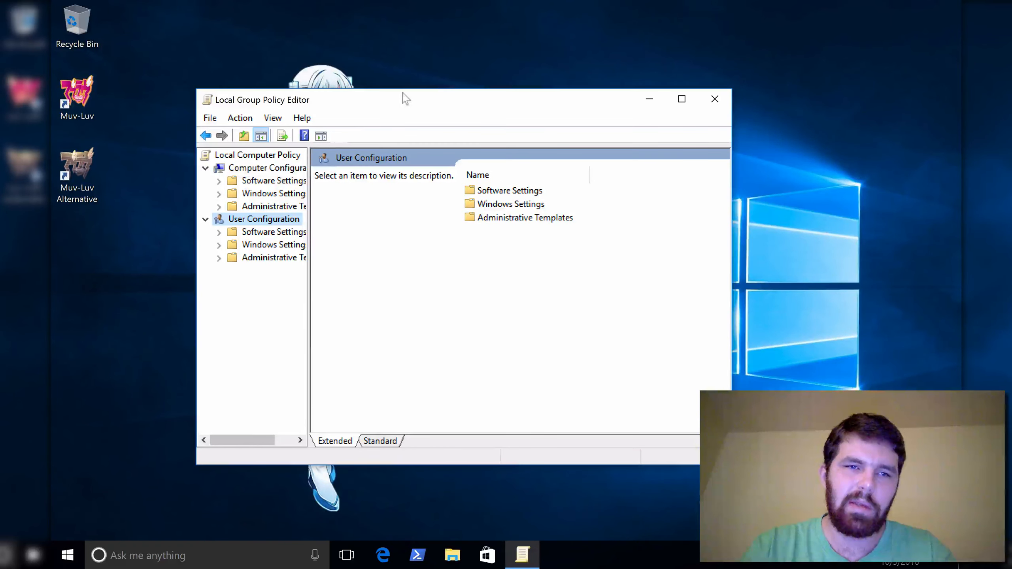
left_click_drag(396, 101, 392, 105)
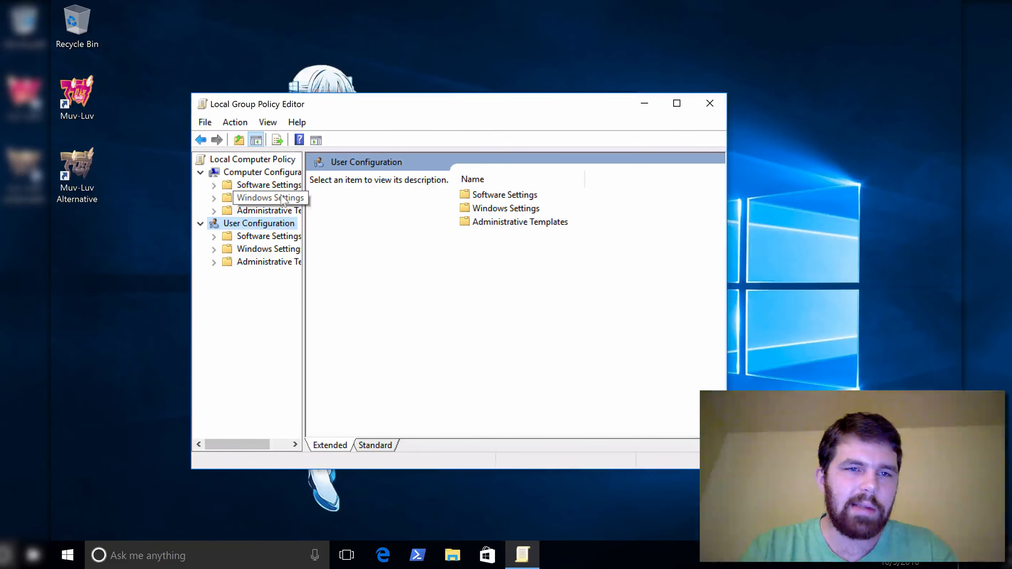
left_click(254, 196)
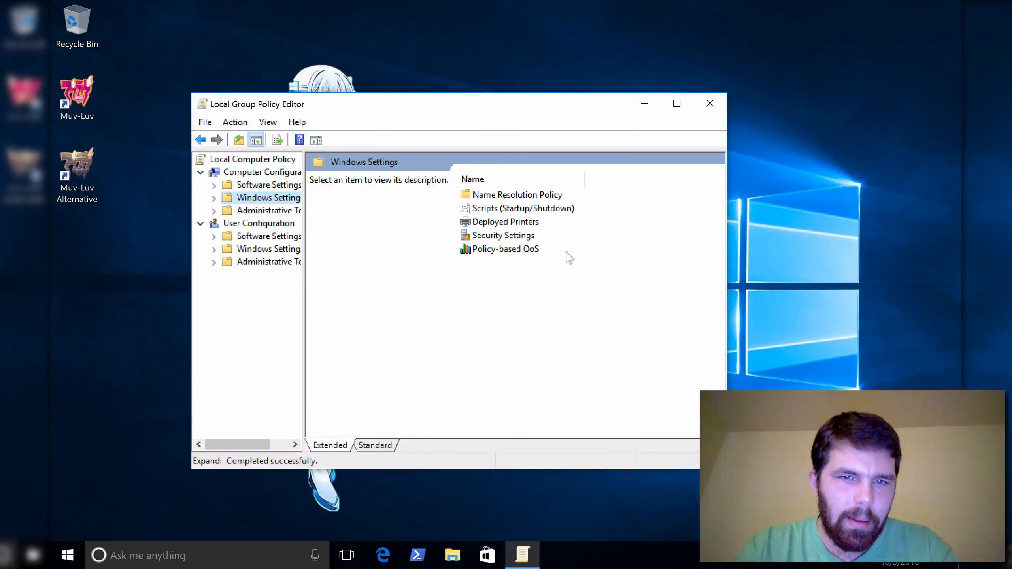
double_click(494, 237)
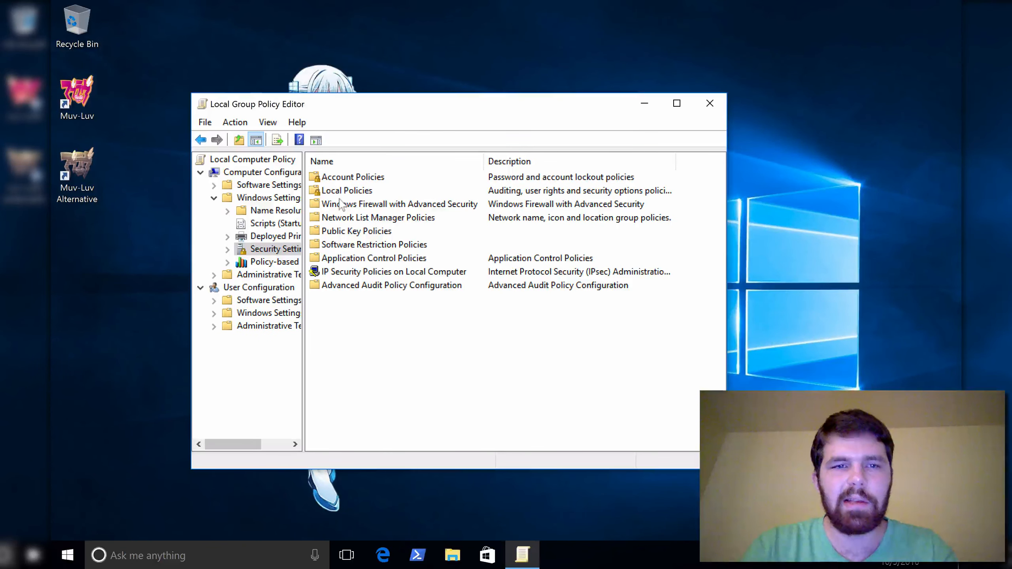
double_click(347, 191)
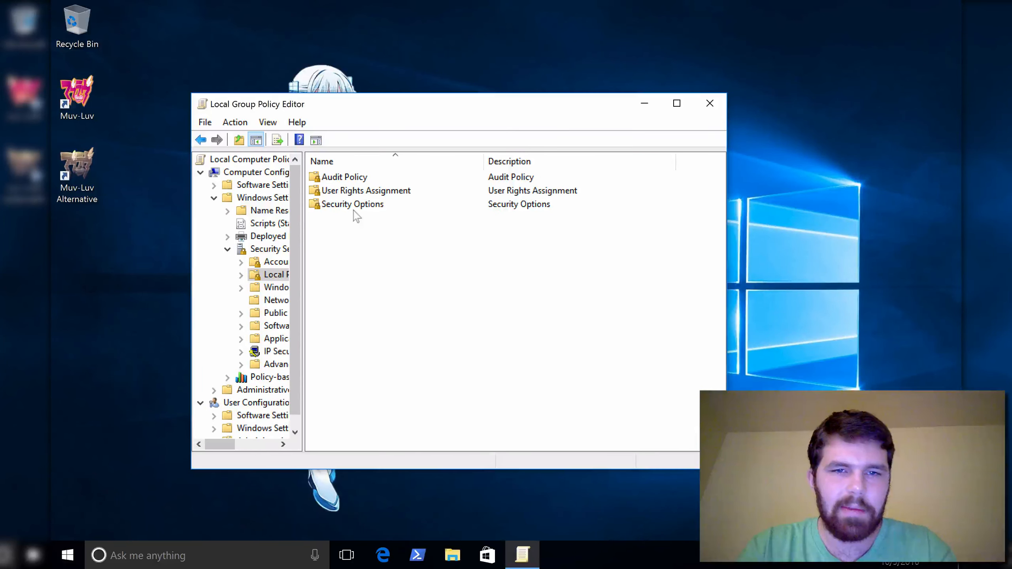
double_click(354, 208)
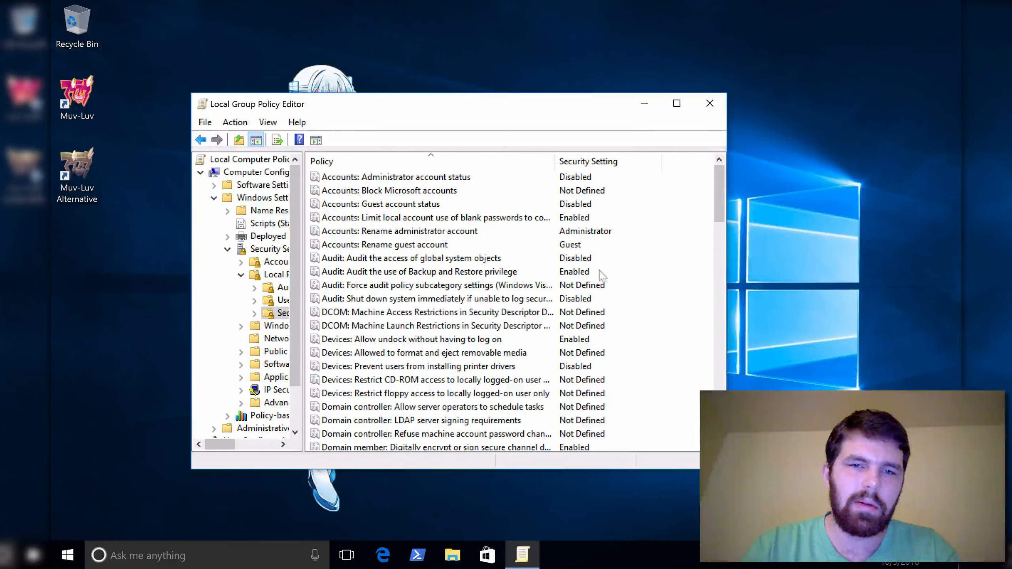
Step: Set the UAC elevation prompt behavior for administrators to "Prompt for credentials on the secure desktop", apply it, and close the policy editor
scroll(526, 250, "down", 20)
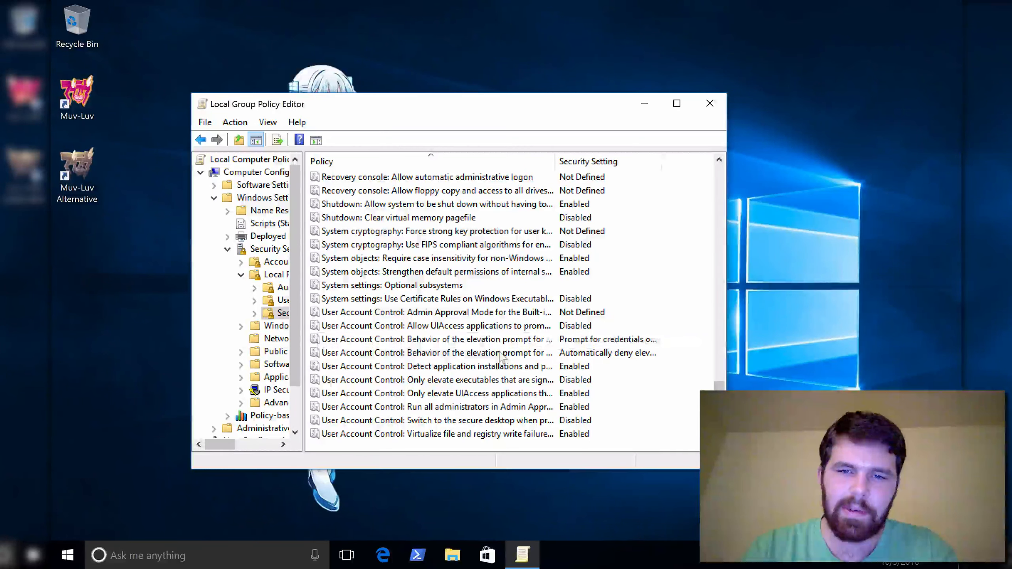
double_click(488, 339)
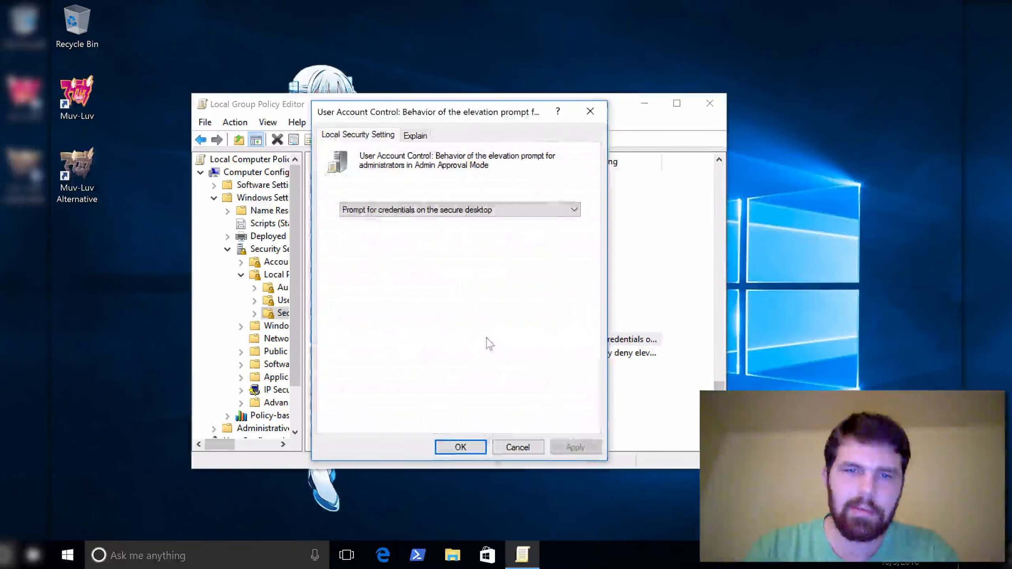
left_click(448, 211)
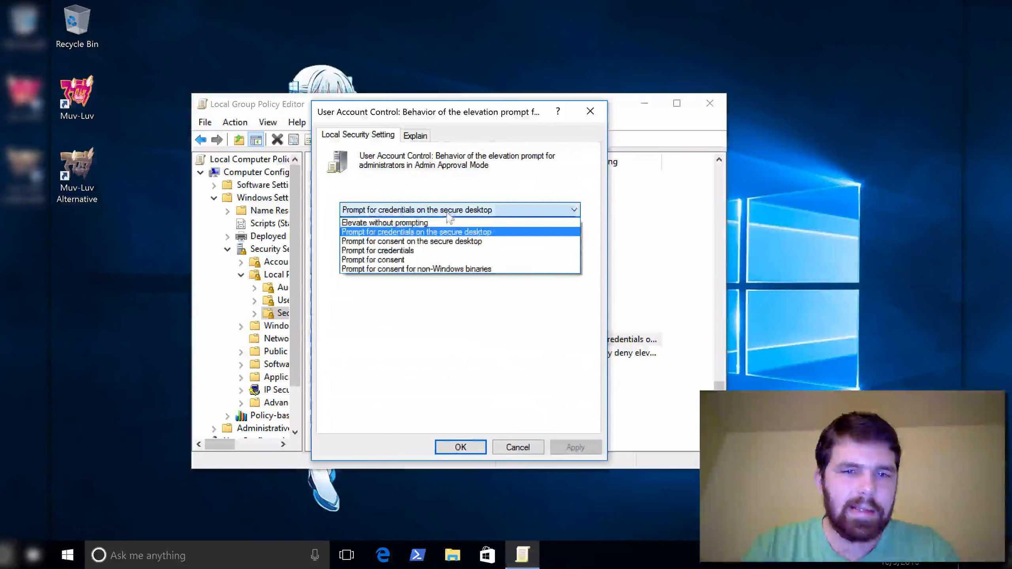
left_click(413, 235)
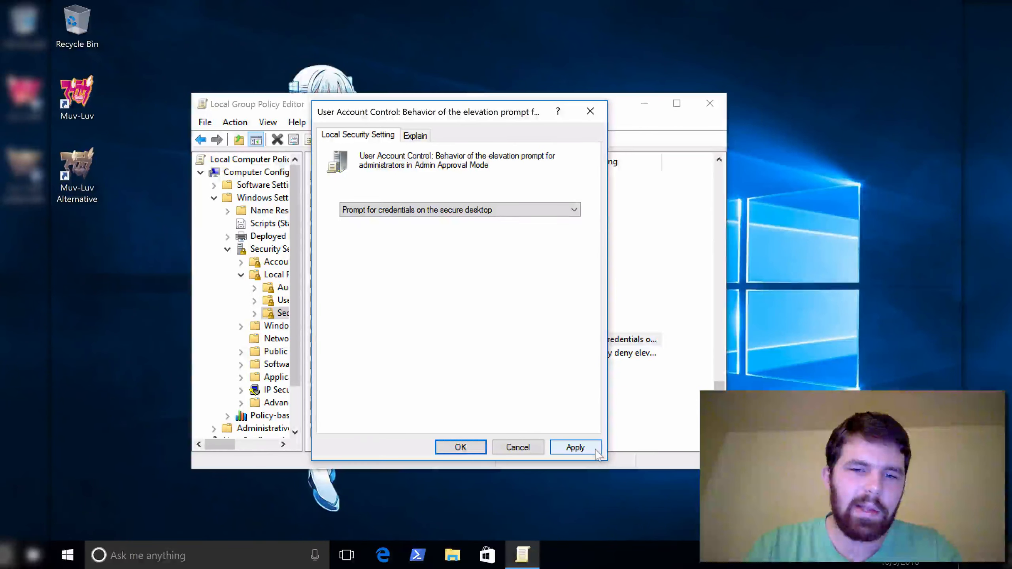
left_click(574, 446)
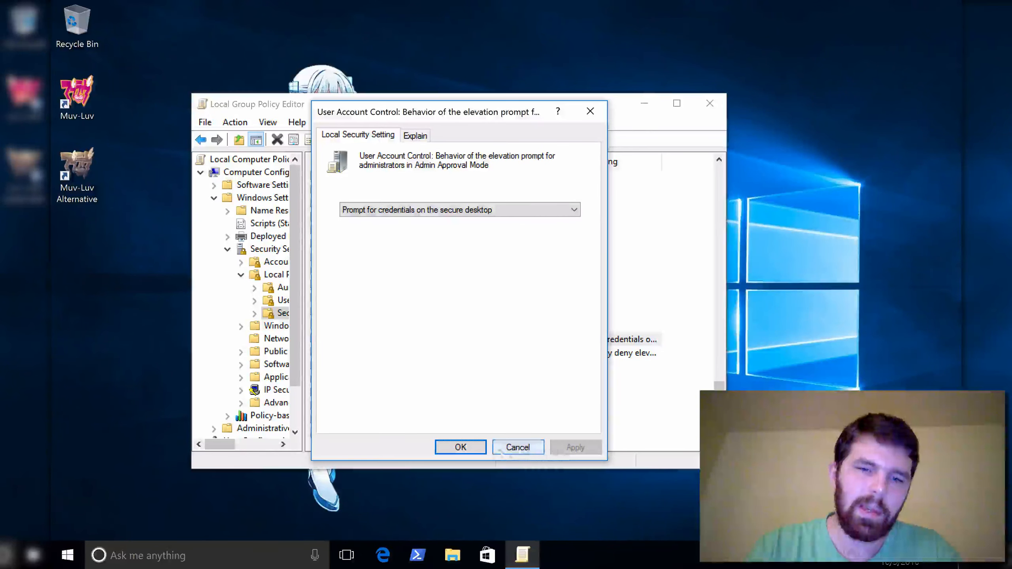
left_click(460, 446)
left_click(709, 103)
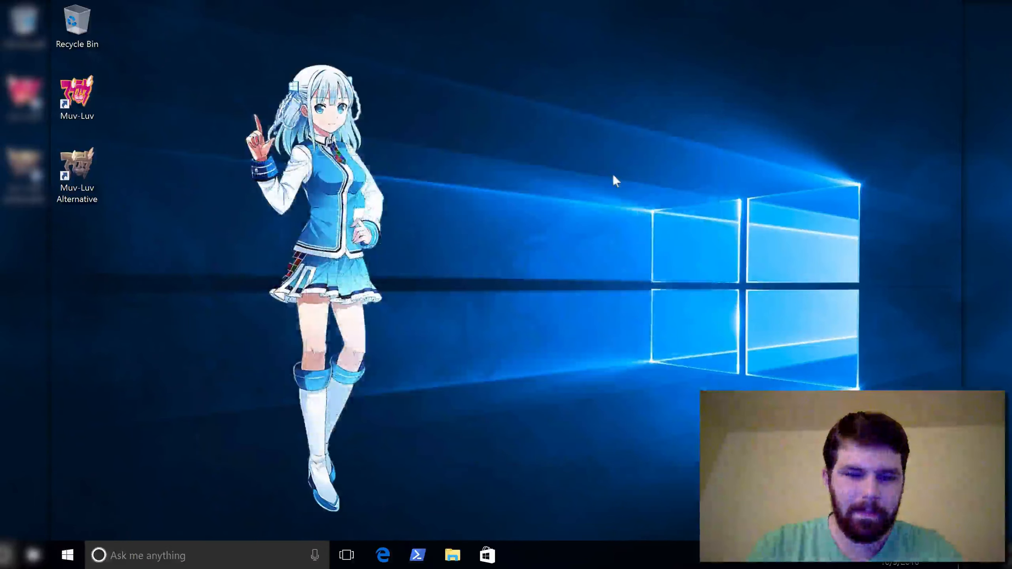
Step: Run gpedit.msc to examine the elevation prompt for credentials, and decline it
key("super+r")
key("Return")
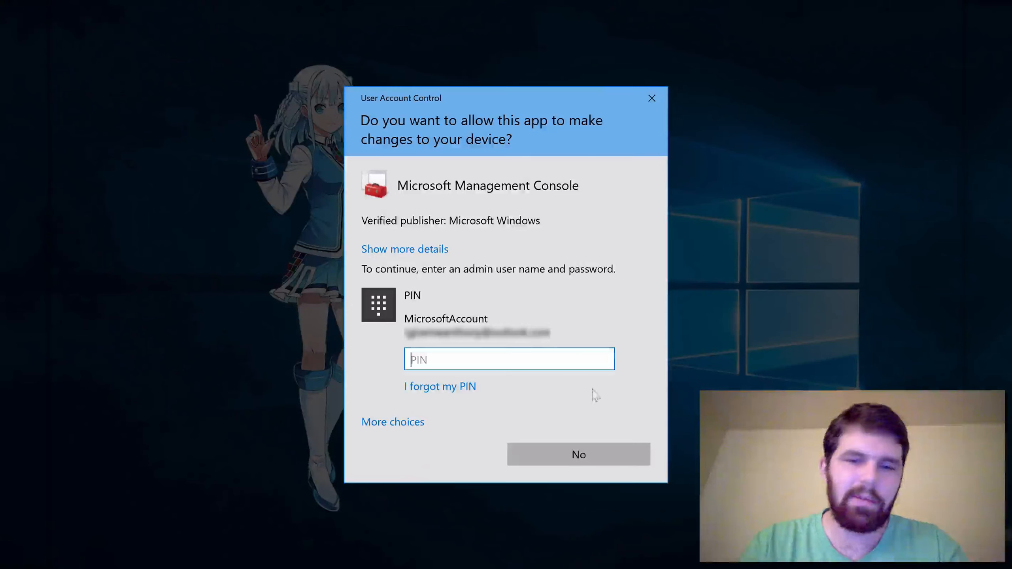
left_click(604, 449)
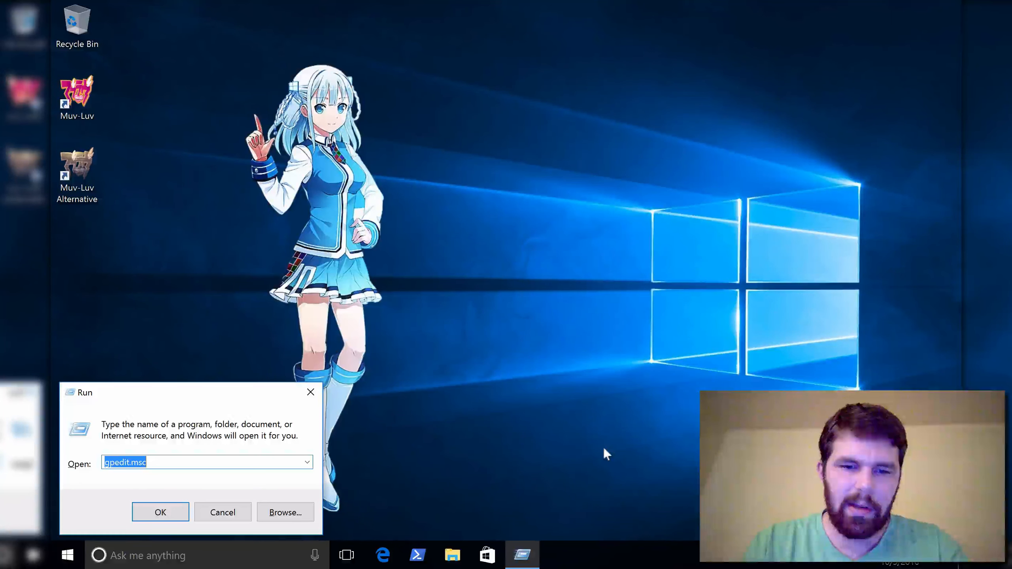
Step: Run gpedit.msc again and enter the administrator PIN to approve the elevation
key("Return")
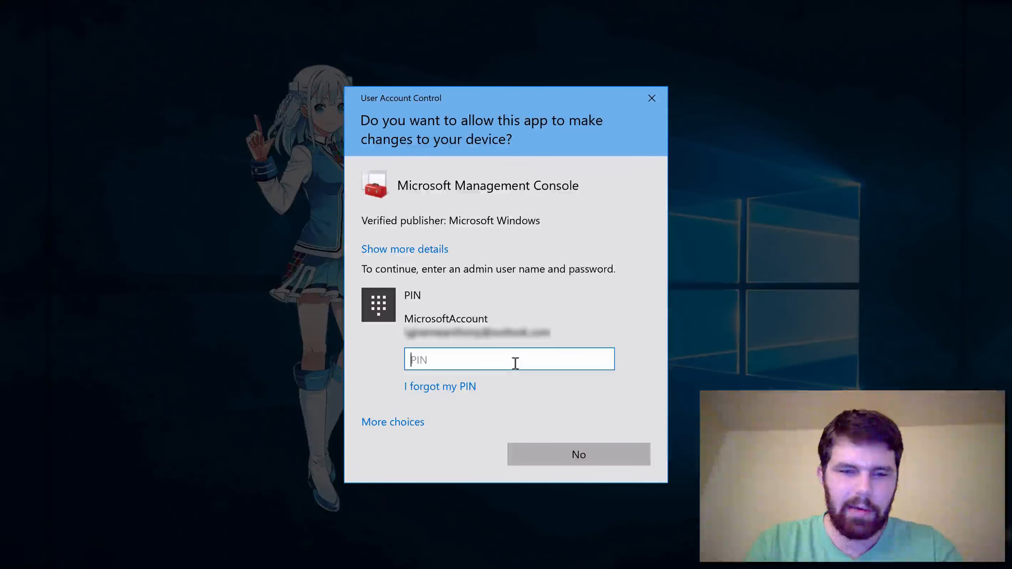
type("****")
key("Return")
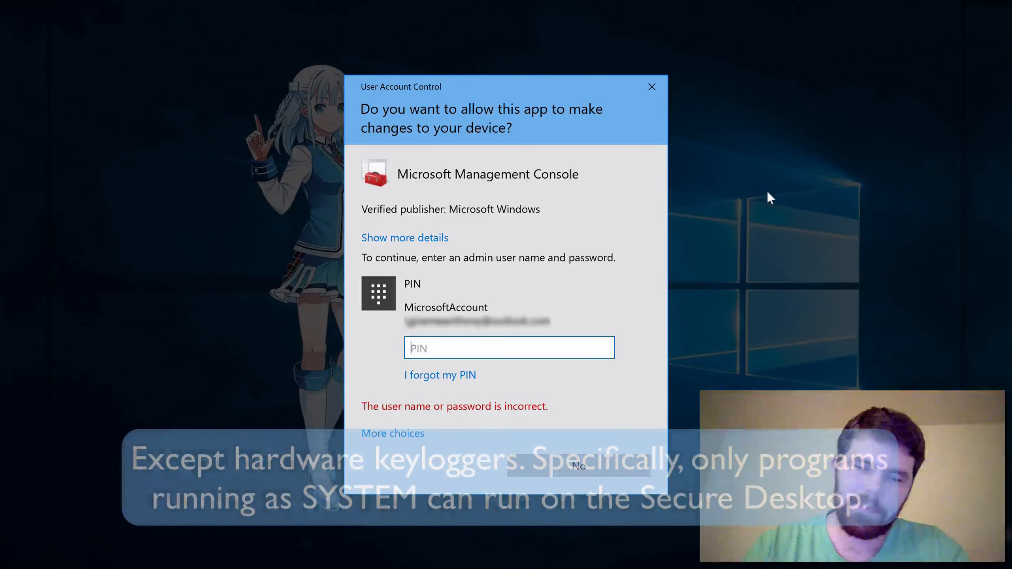
key("Return")
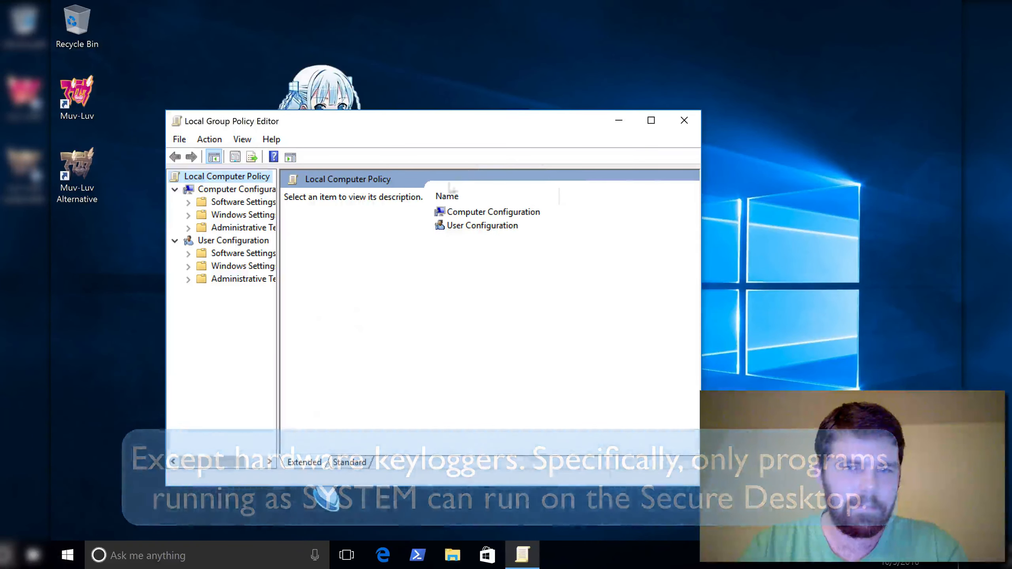
Step: Open Security Options in the Local Policies of the computer's Windows Settings
left_click(238, 217)
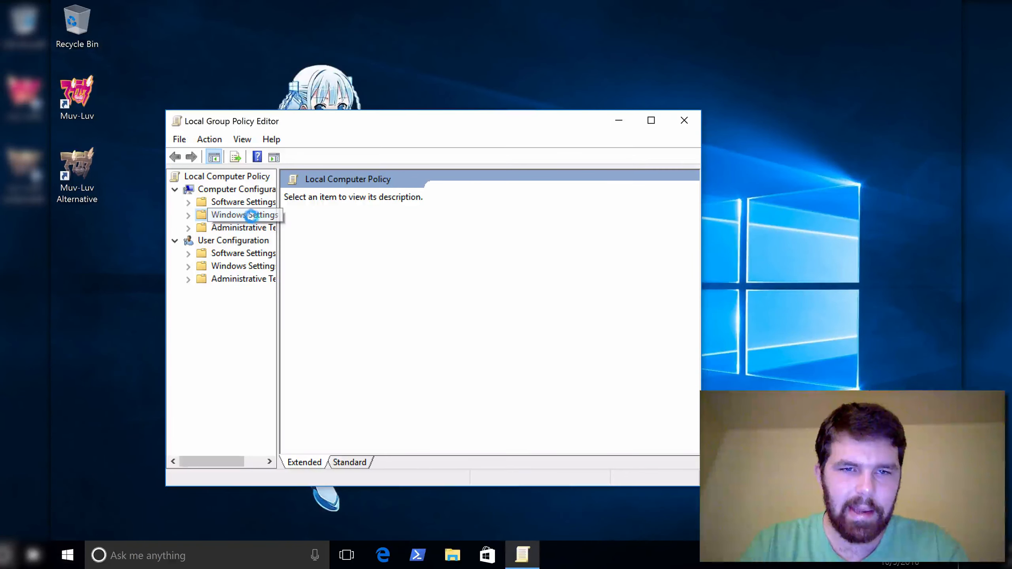
double_click(466, 254)
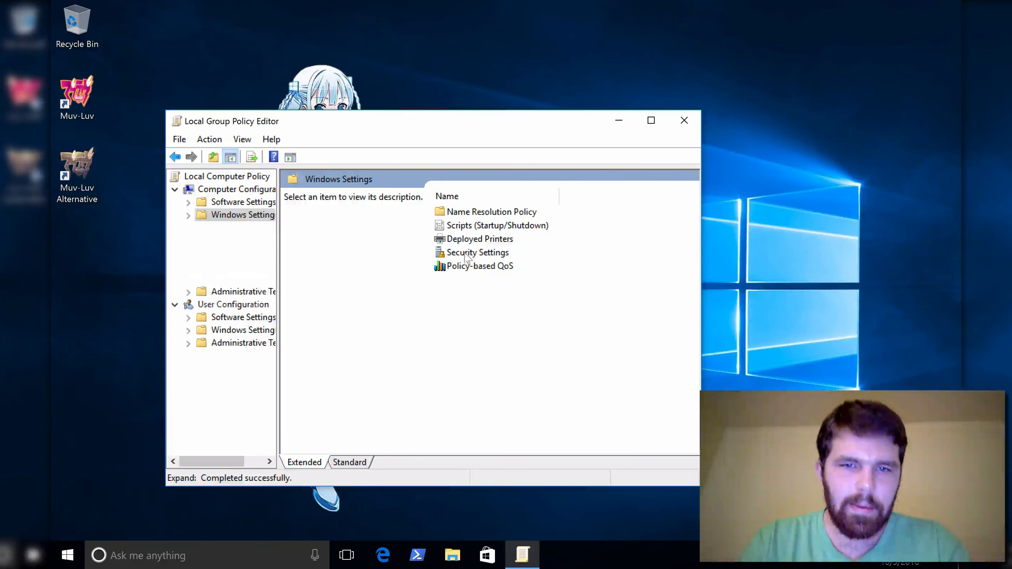
double_click(342, 208)
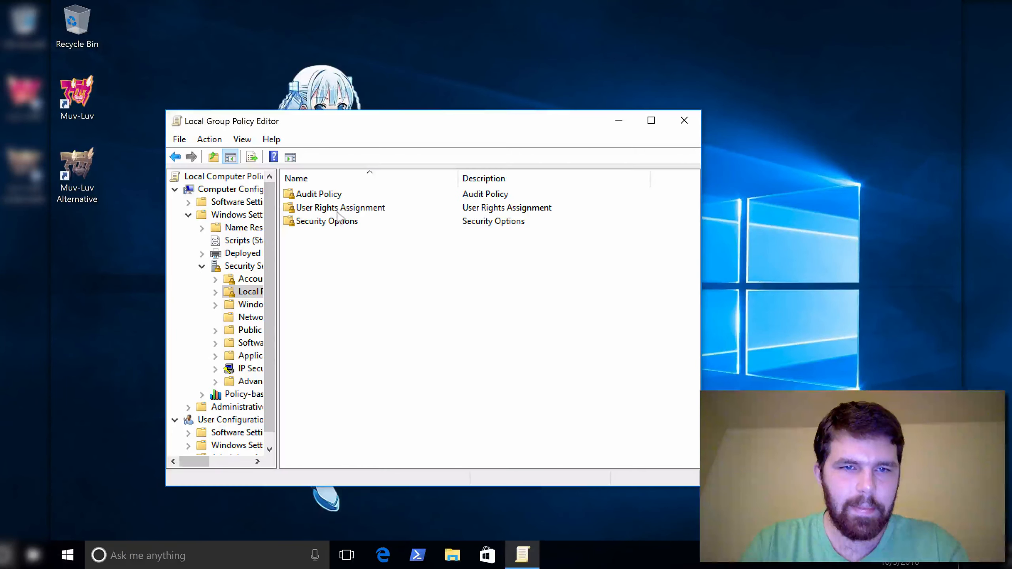
double_click(339, 221)
Step: Set the UAC elevation prompt behavior for standard users to "Automatically deny elevation requests" and apply it
scroll(452, 354, "down", 20)
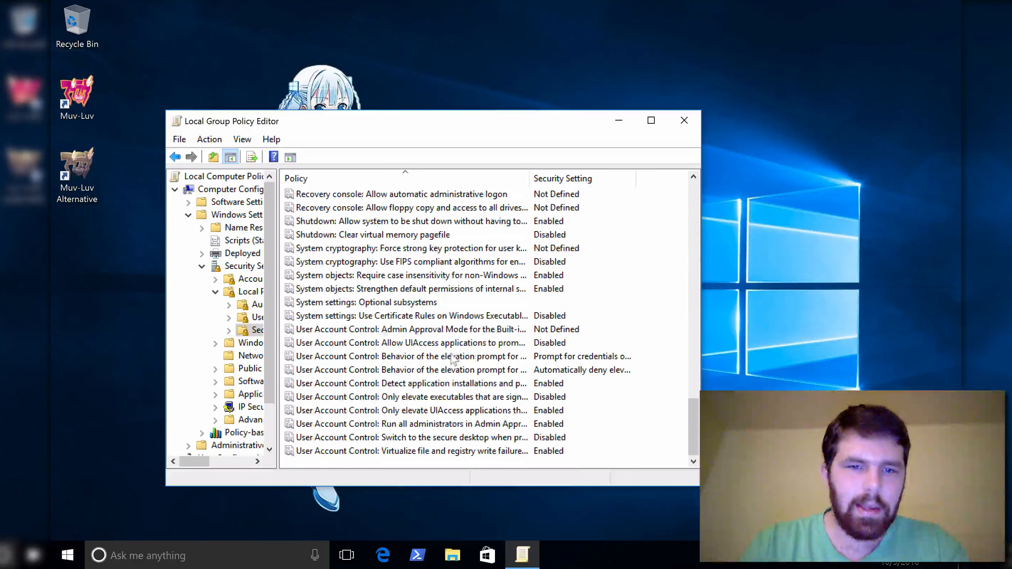
left_click(450, 357)
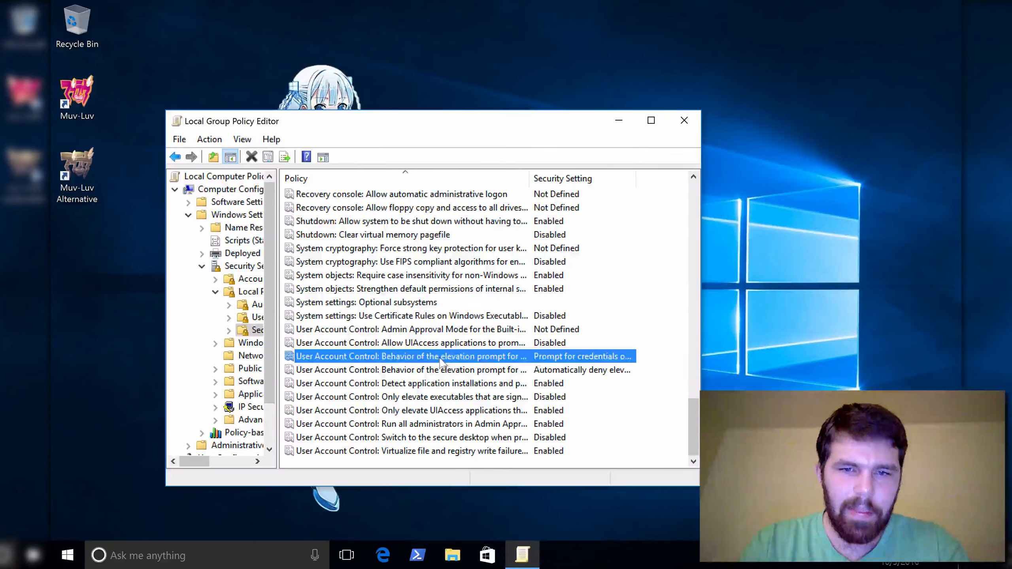
double_click(442, 373)
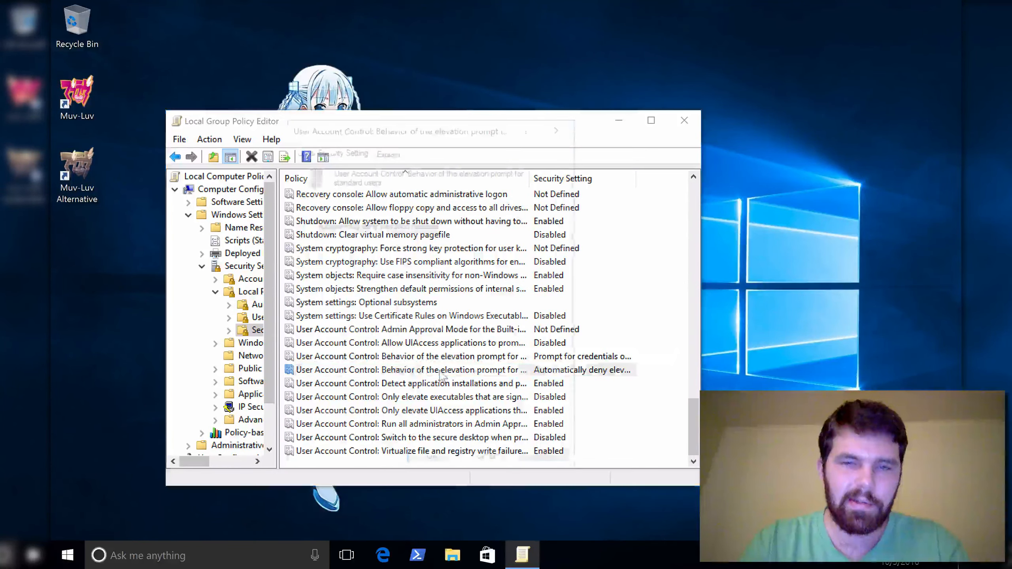
left_click(414, 230)
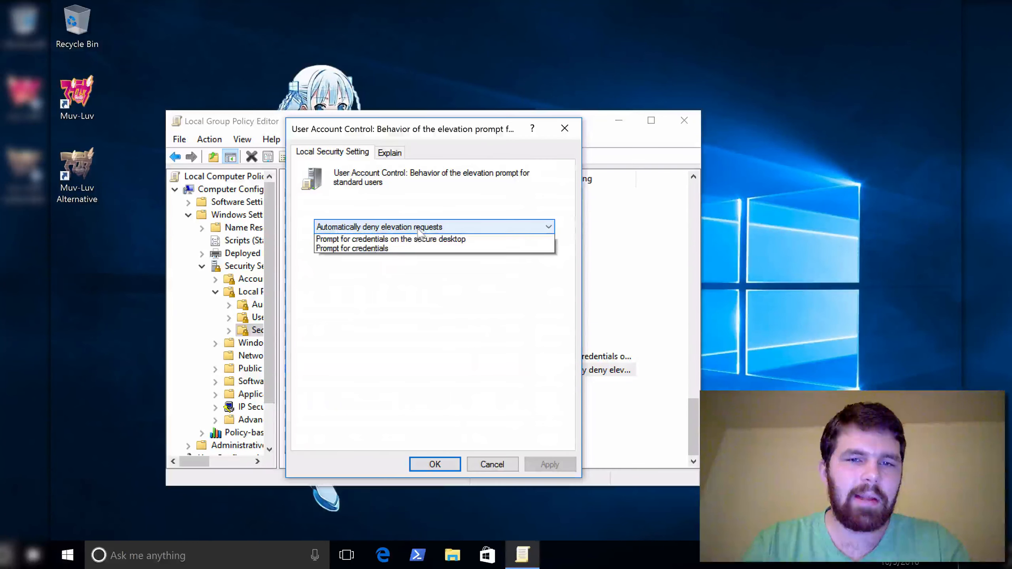
left_click(417, 243)
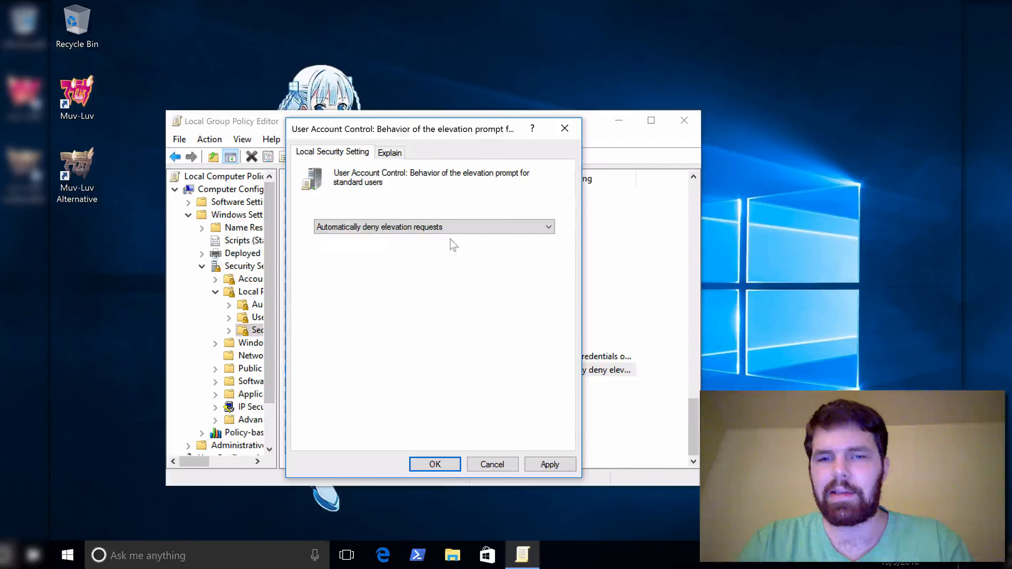
left_click(475, 229)
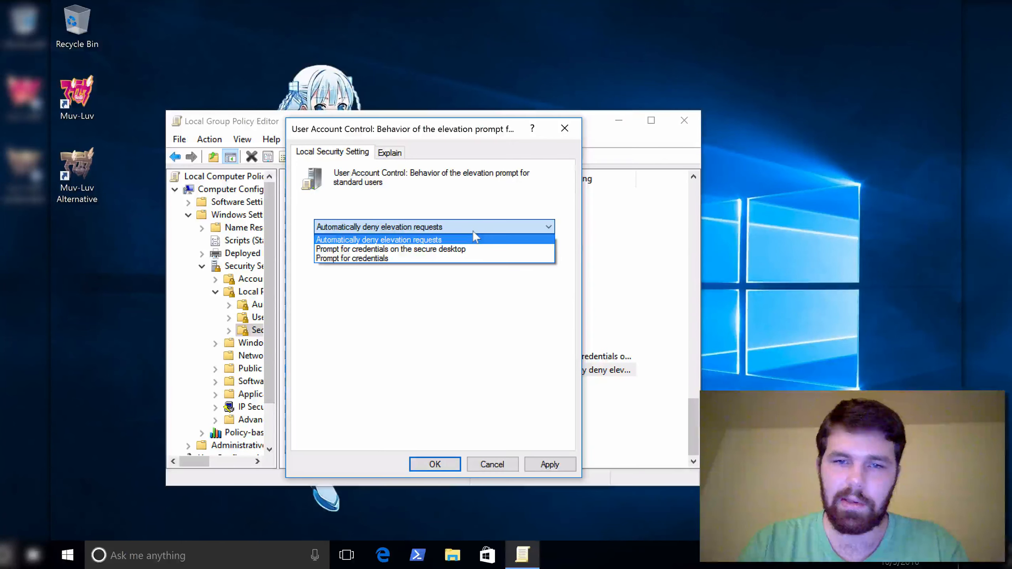
left_click(474, 231)
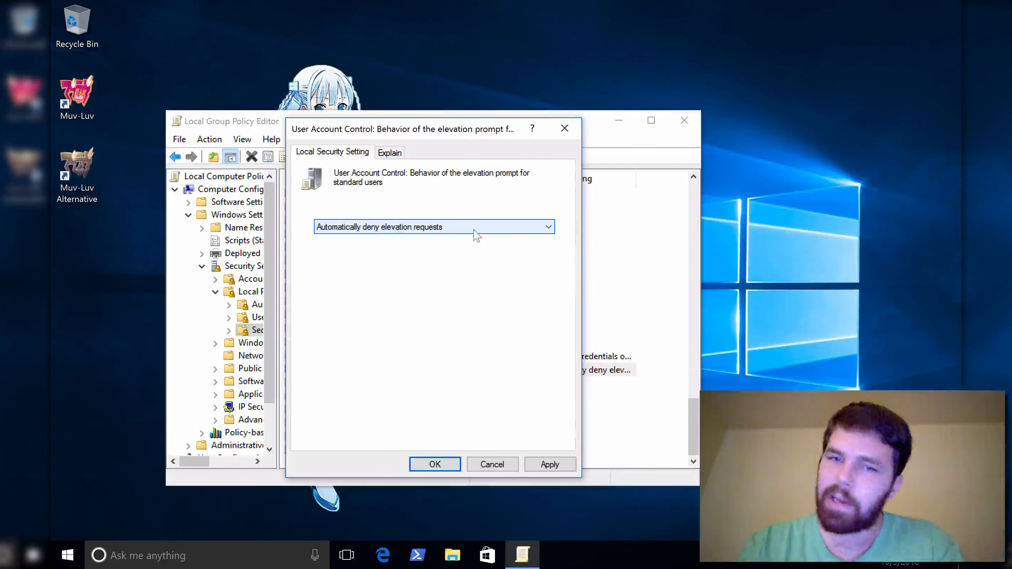
left_click(475, 231)
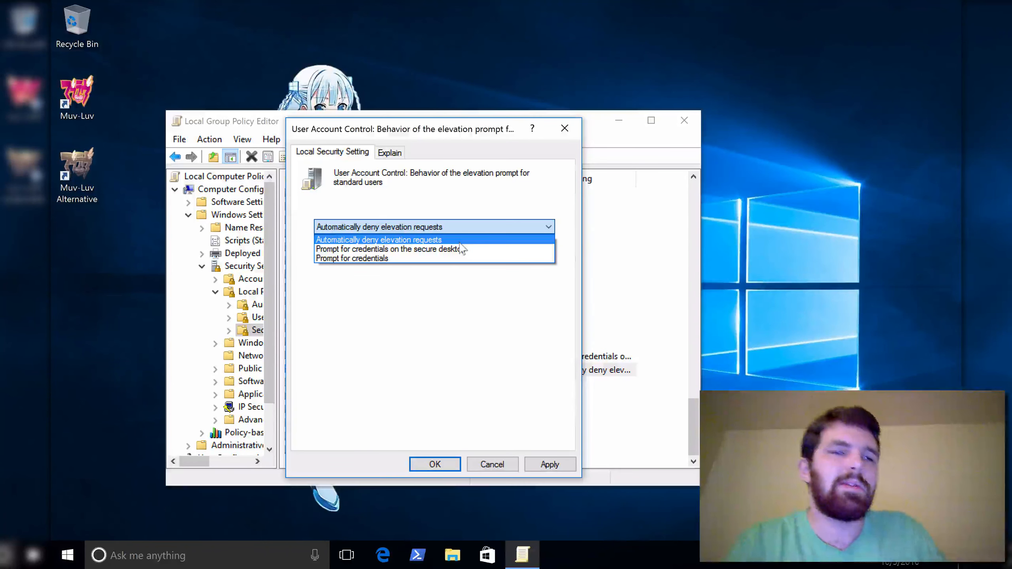
left_click(357, 241)
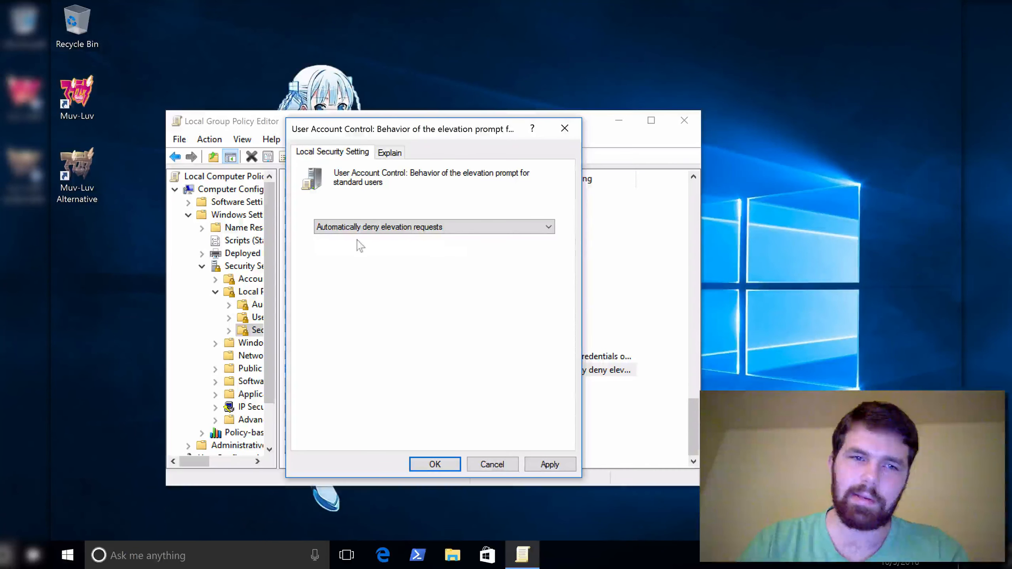
left_click(547, 464)
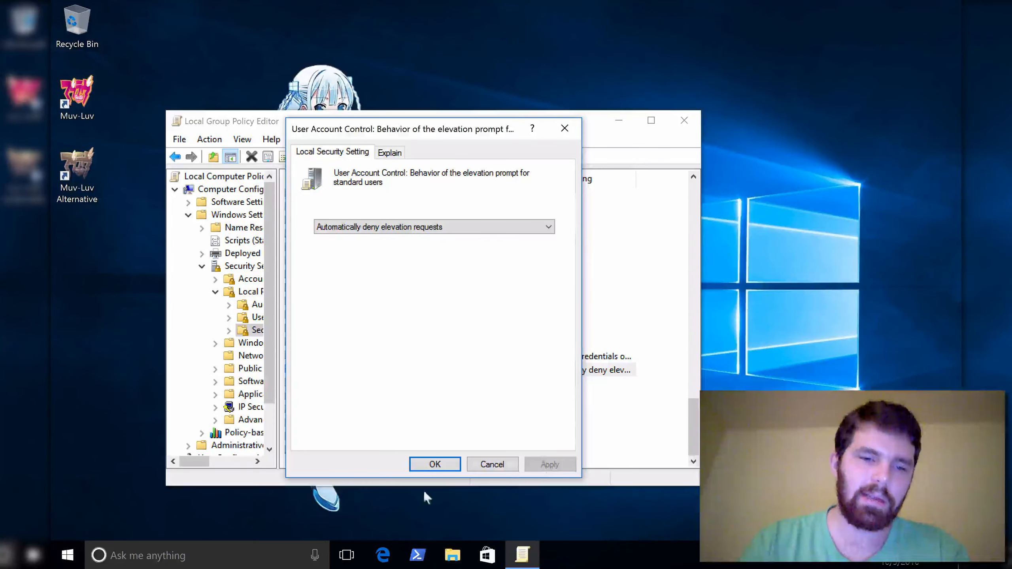
Step: Close the standard-user elevation policy and open the "Interactive logon: Do not require CTRL+ALT+DEL" security policy
left_click(432, 464)
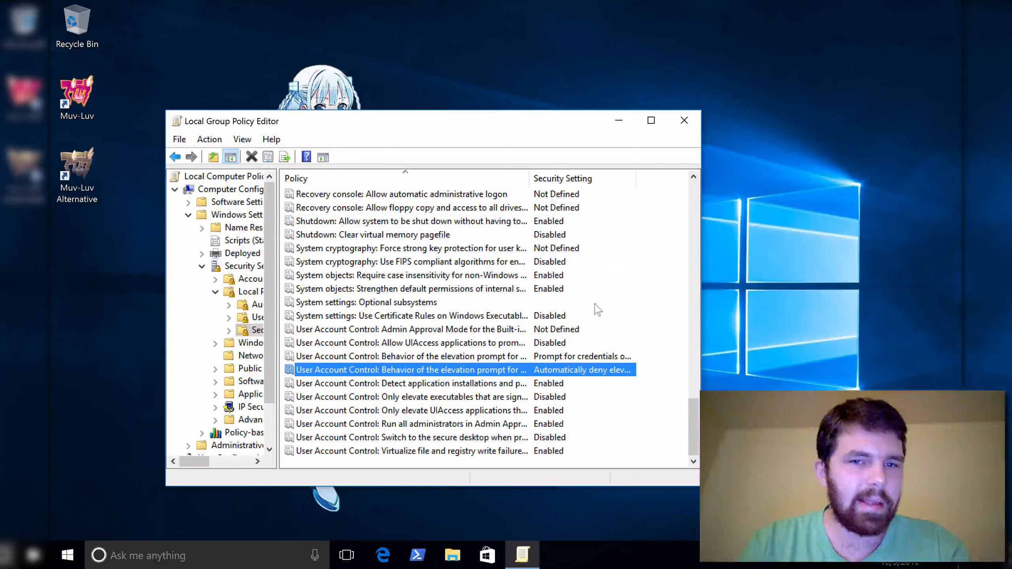
scroll(596, 308, "up", 5)
scroll(594, 304, "up", 15)
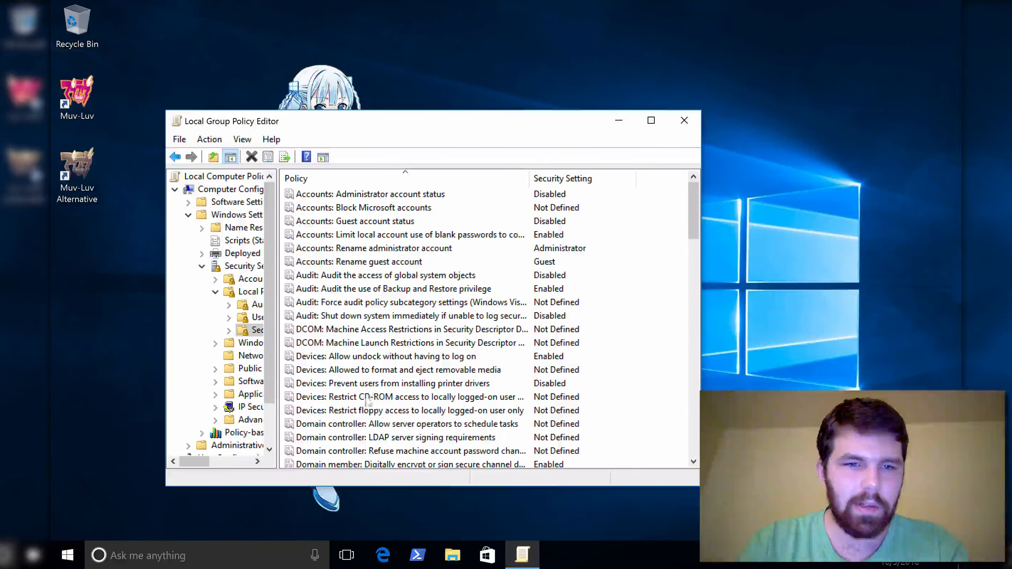
scroll(461, 339, "down", 5)
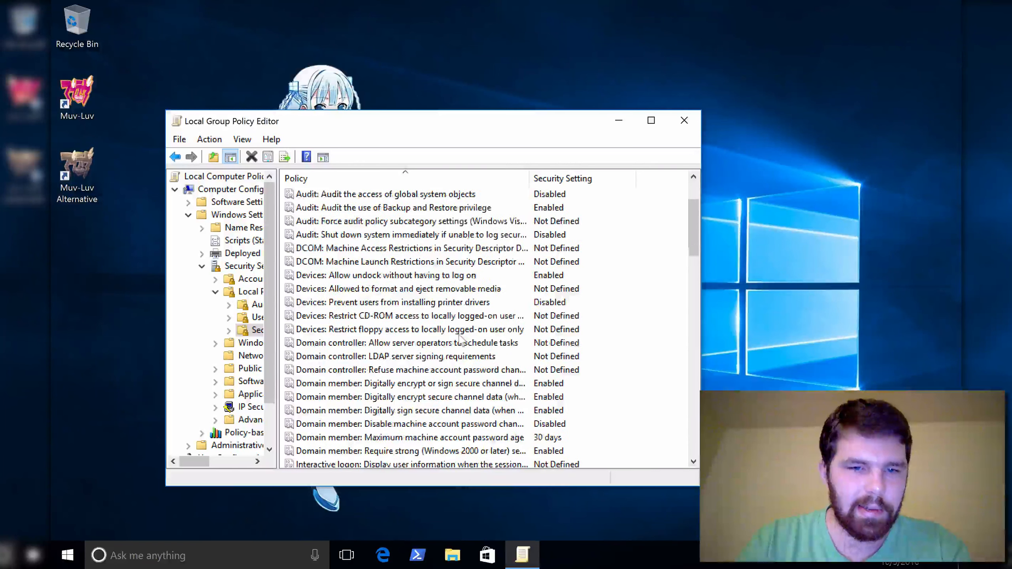
scroll(461, 339, "down", 1)
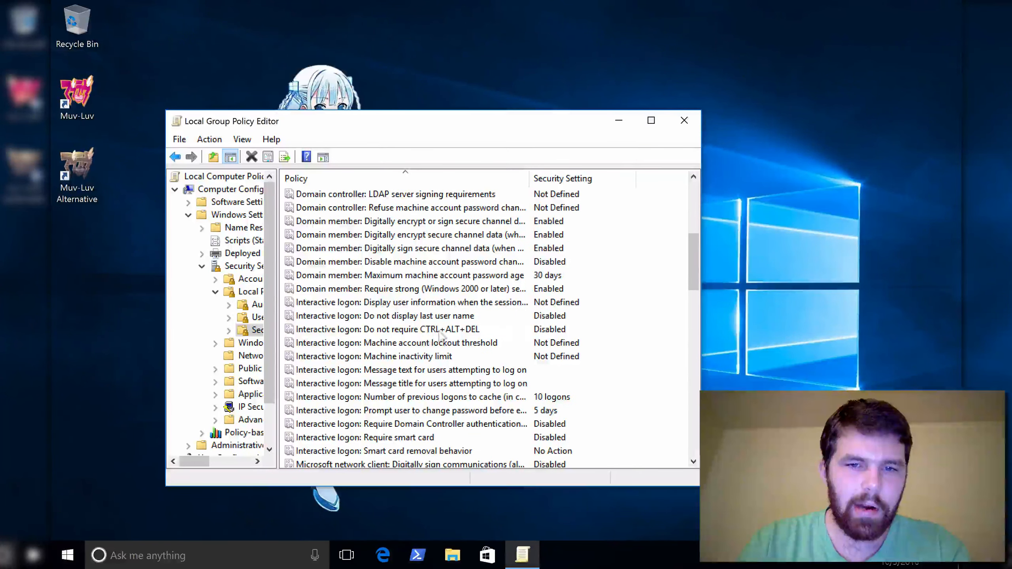
double_click(474, 330)
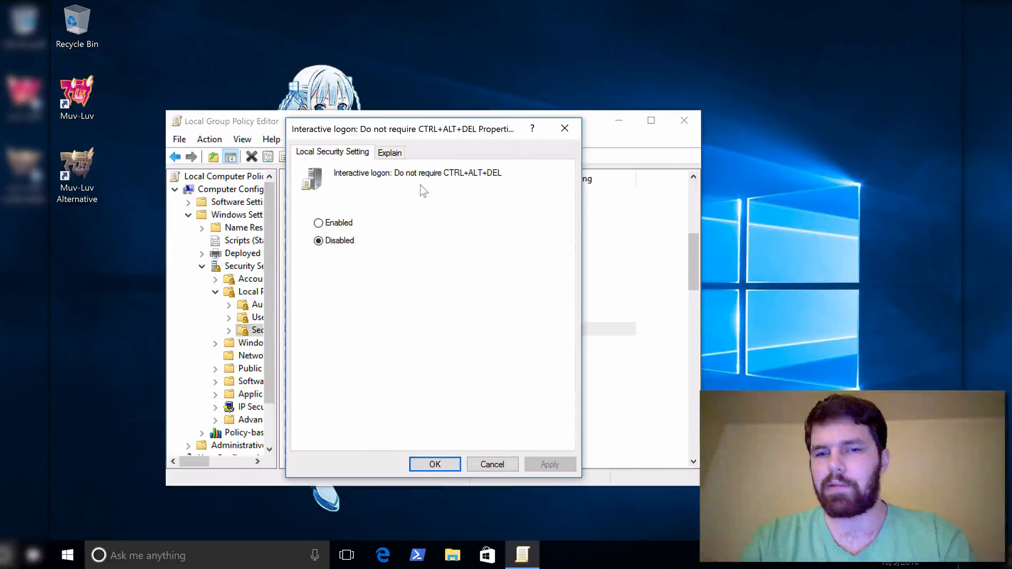
Step: Read the explanation of the CTRL+ALT+DEL logon policy, including its edition note, and close the policy with its setting left at Disabled
left_click(390, 153)
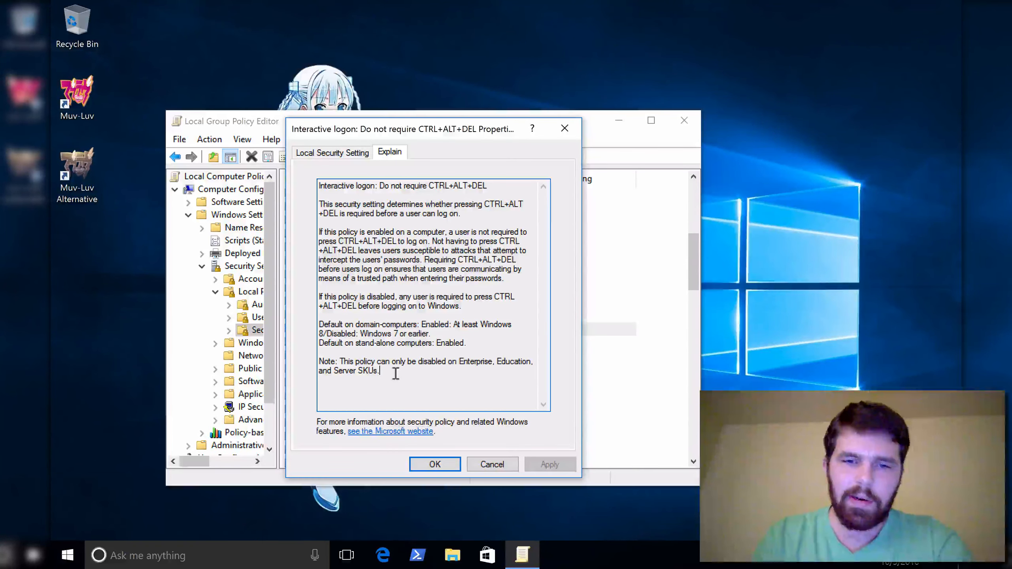
left_click_drag(395, 372, 320, 369)
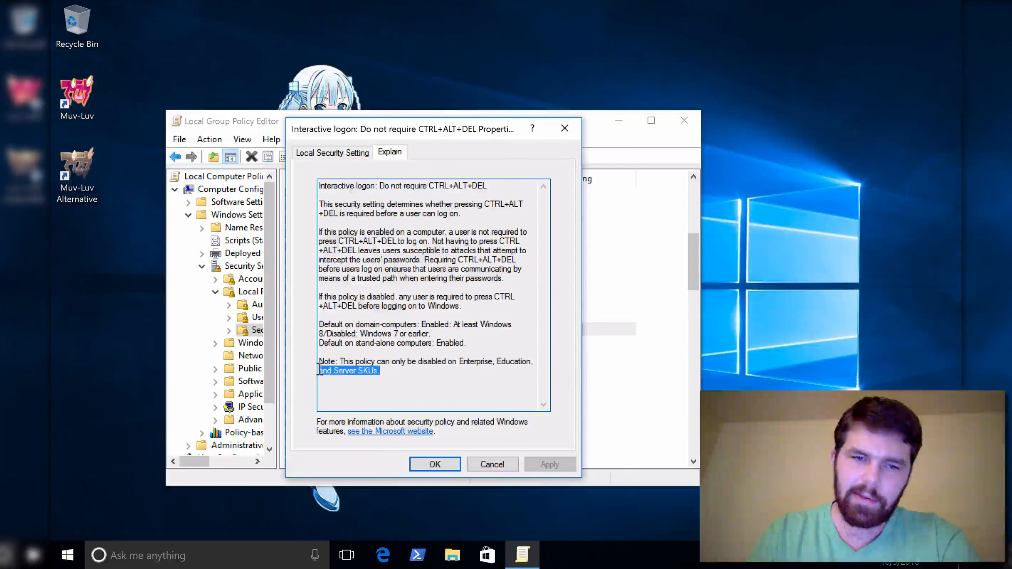
left_click(393, 376)
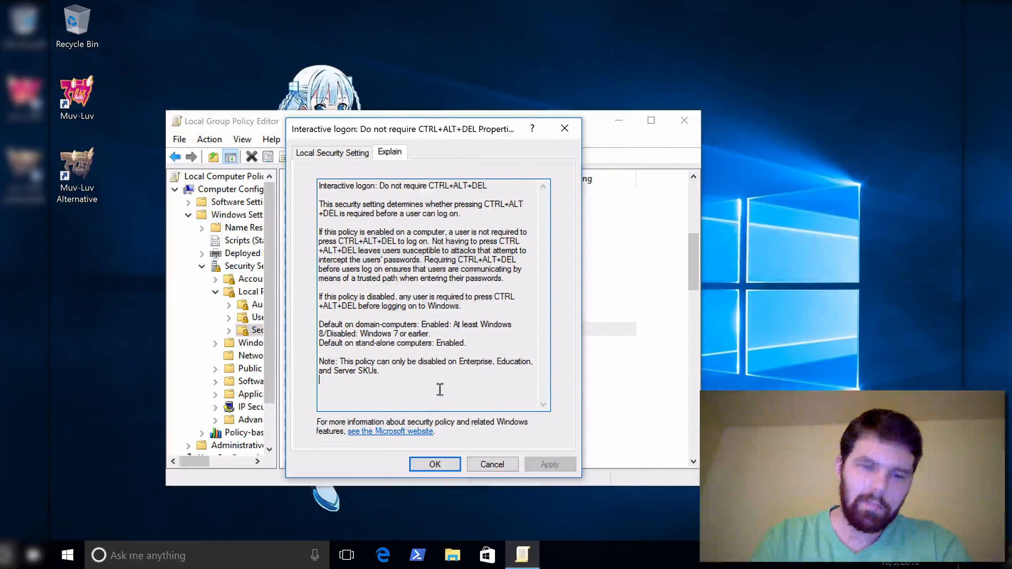
left_click_drag(447, 379, 345, 356)
left_click(388, 376)
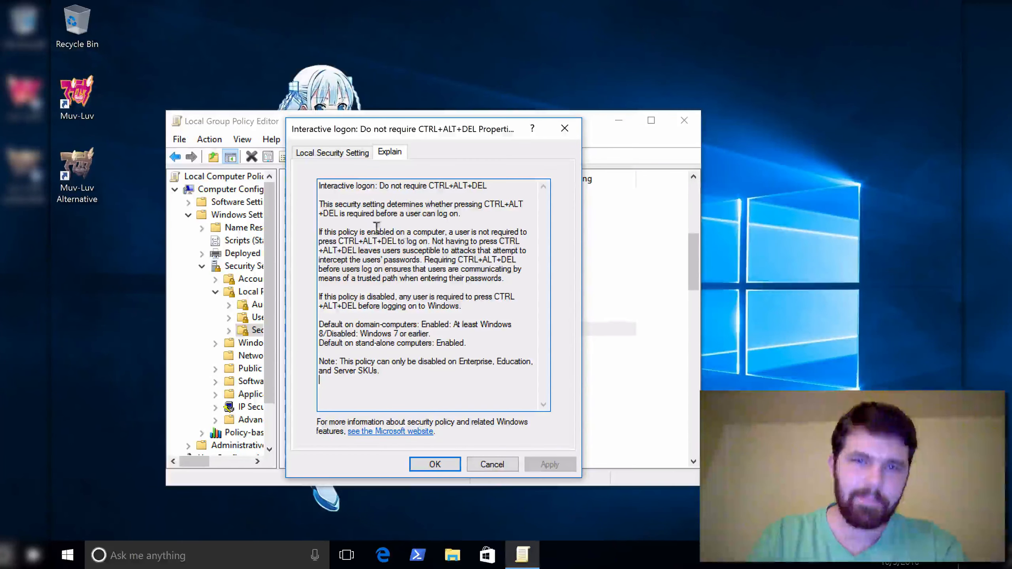
left_click(346, 154)
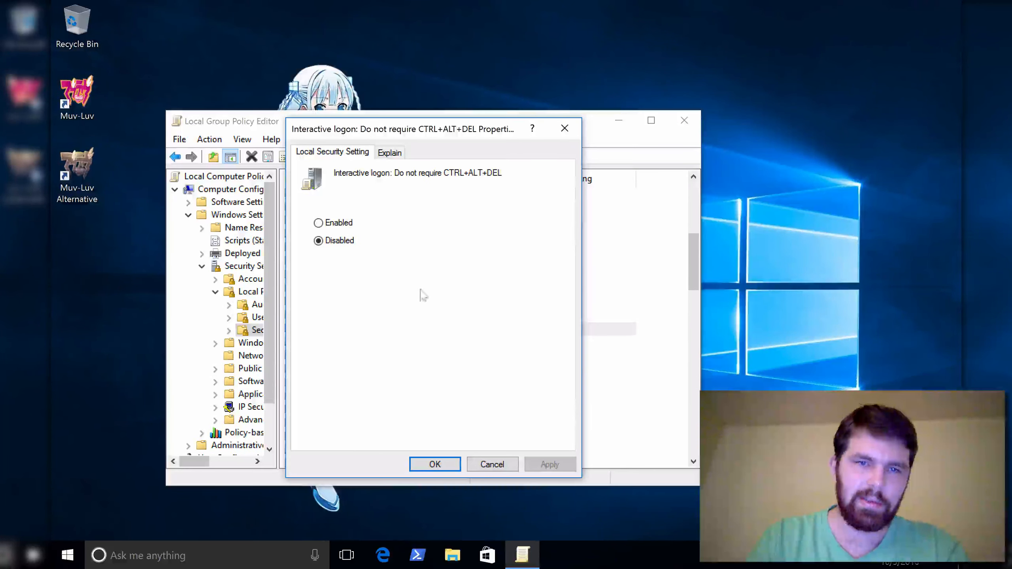
left_click(435, 464)
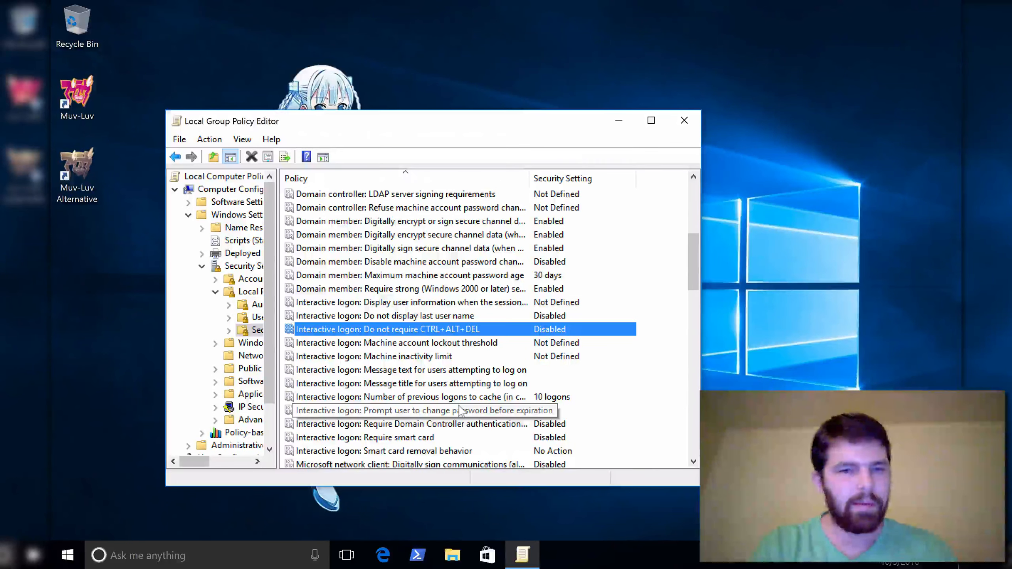
Step: Open the Run dialog and enter the command control userpasswords2 without launching it
key("super+r")
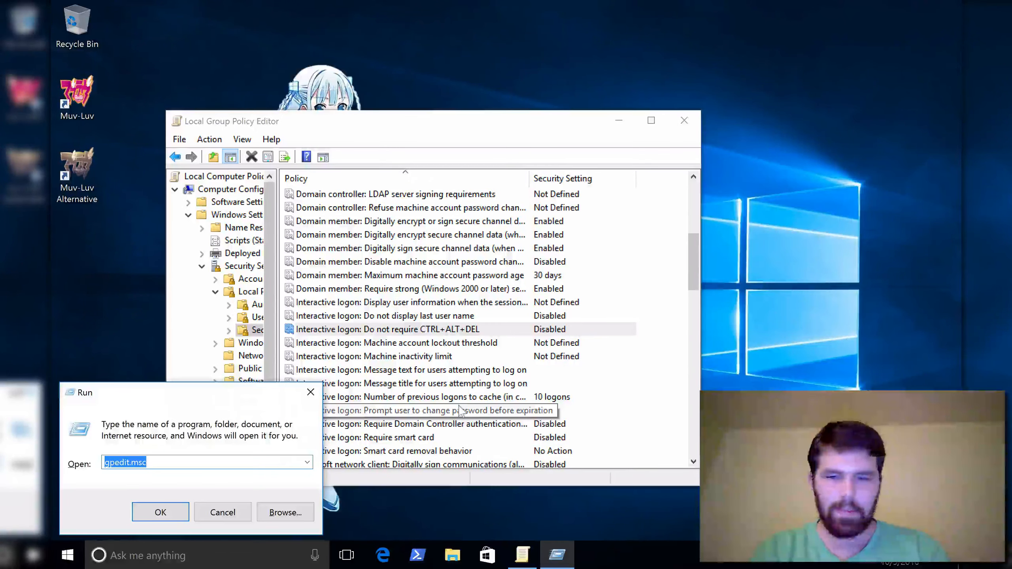
key("BackSpace")
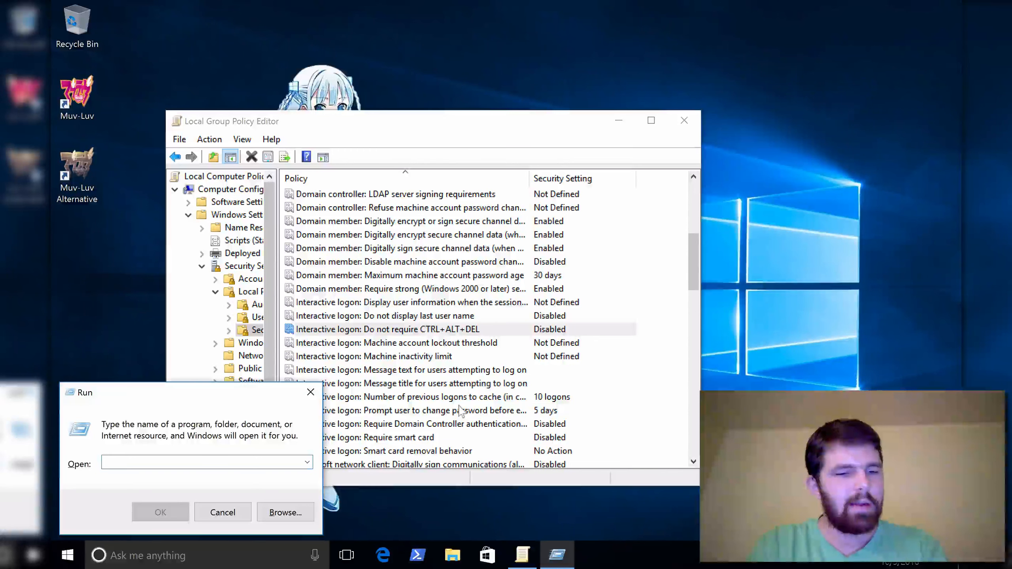
type("cont")
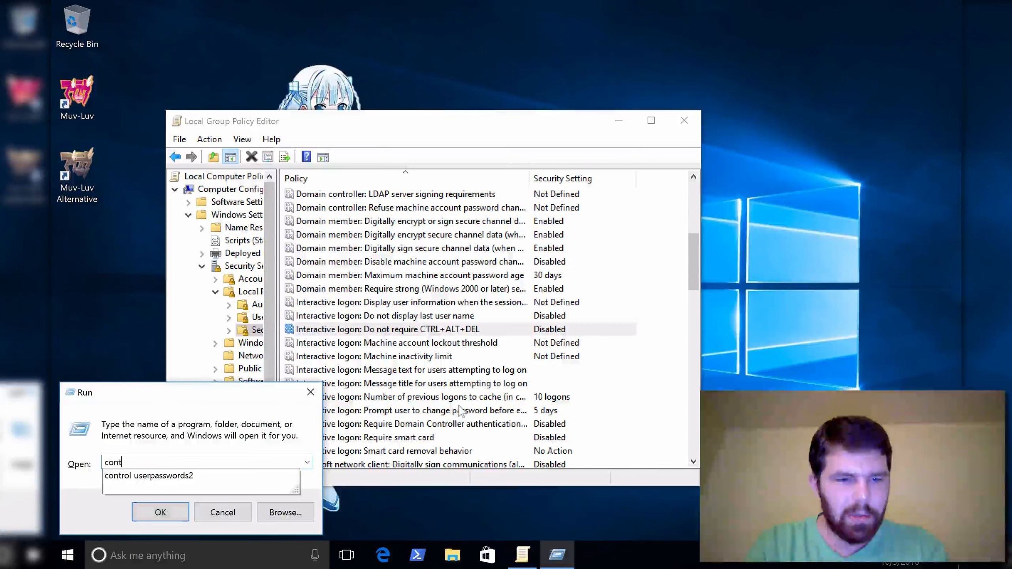
type("rol userpas")
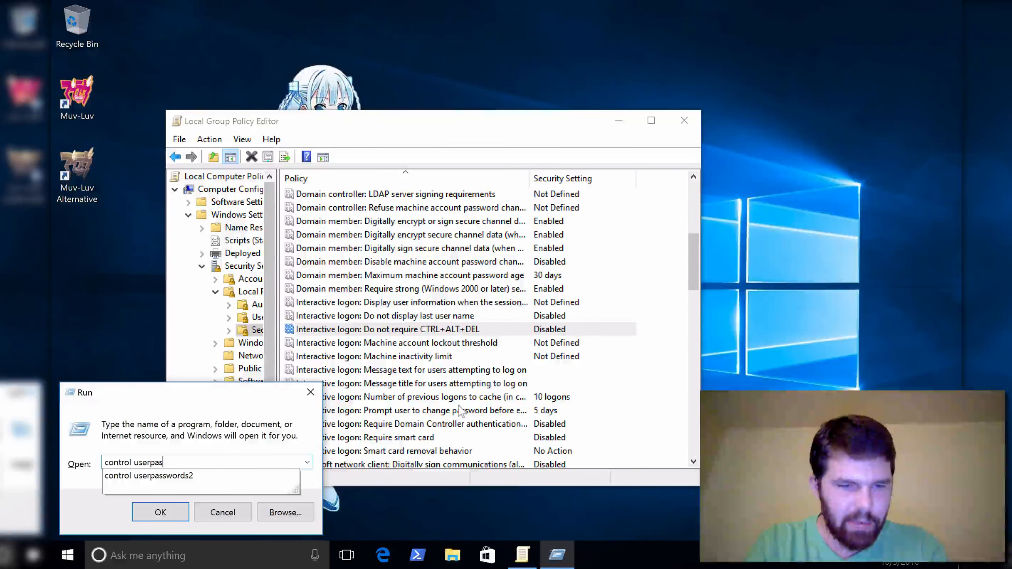
type("swords2")
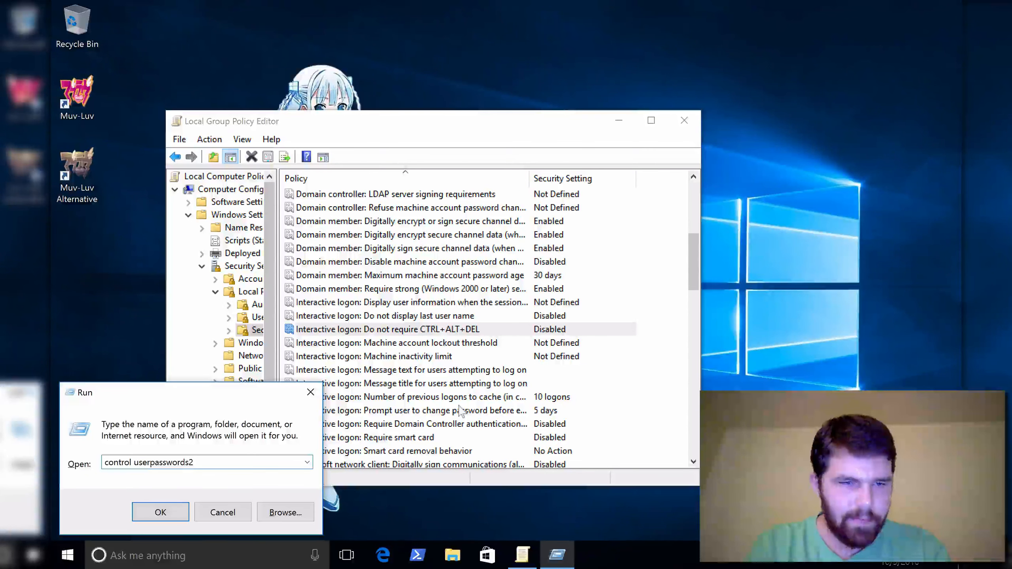
Step: Replace the Run command with netplwiz, launch it, and enter the administrator PIN to approve the elevation
key("ctrl+a")
key("BackSpace")
type("net")
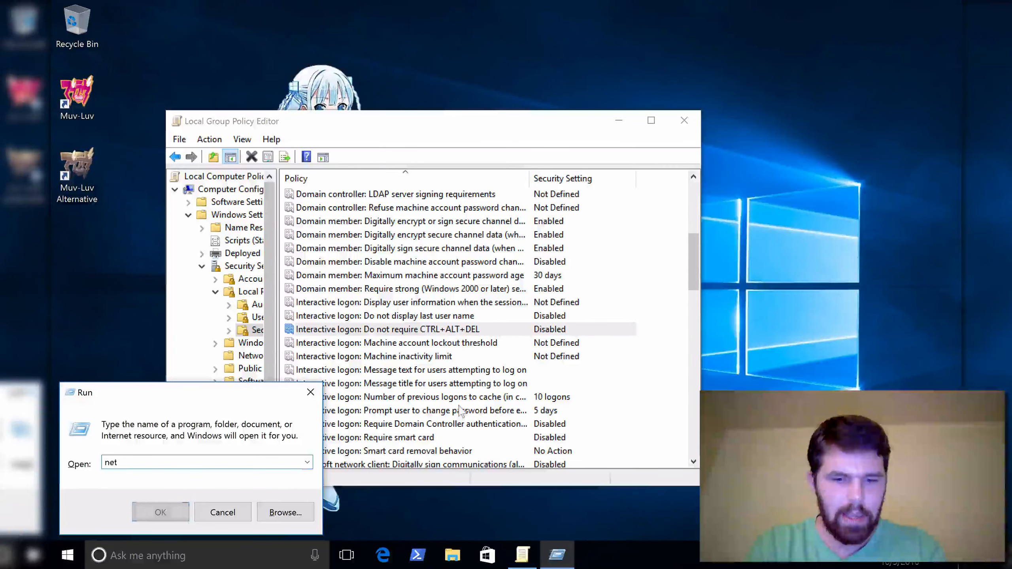
type("plwiz")
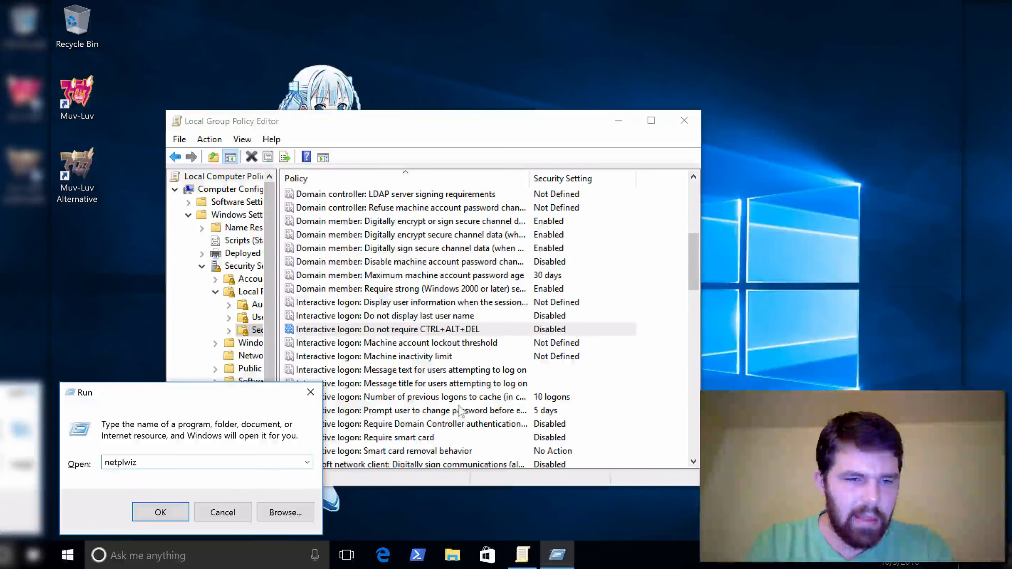
key("Return")
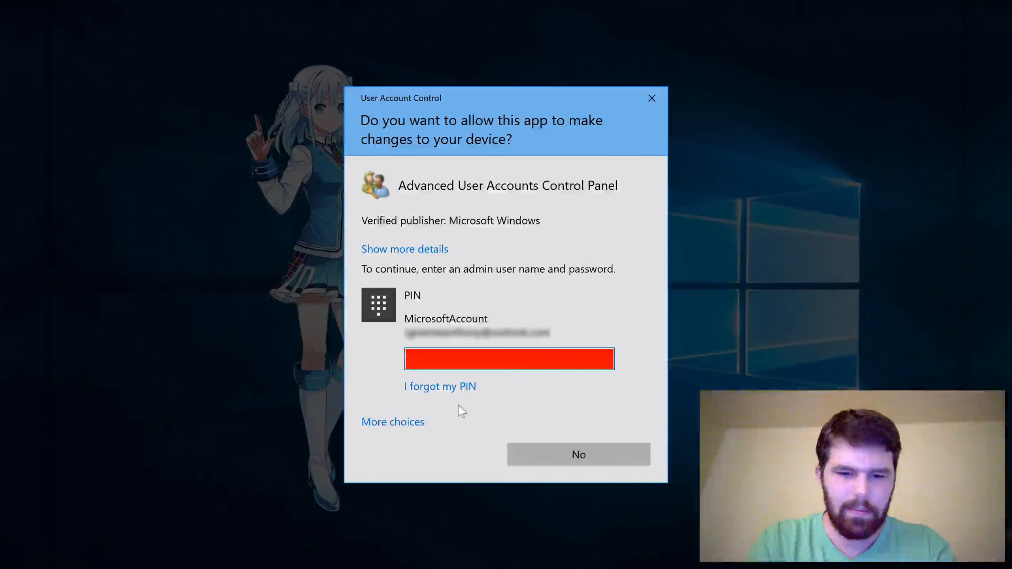
key("Return")
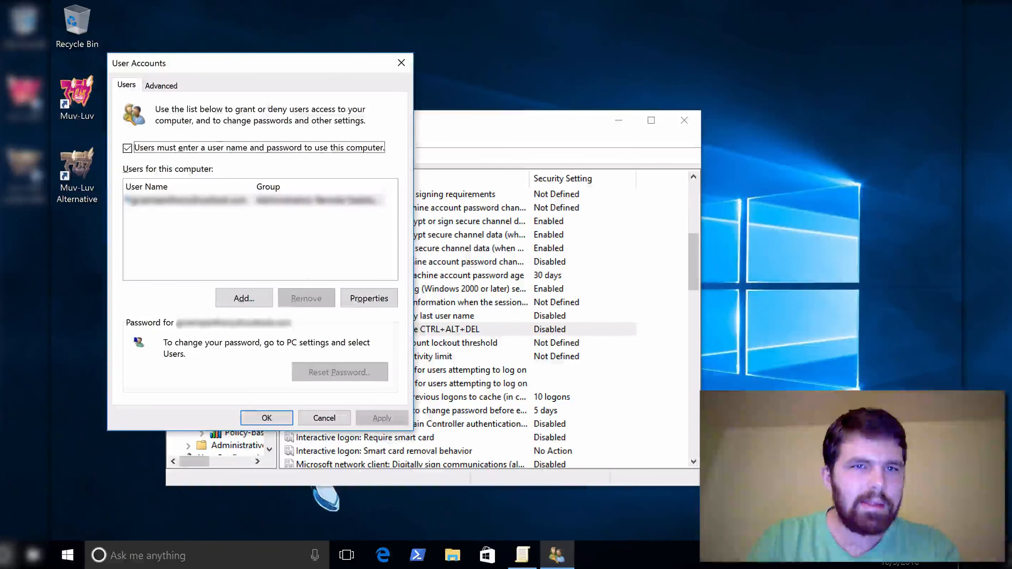
Step: Compare the secure sign-in option in the advanced user account settings with the CTRL+ALT+DEL policy, and close User Accounts
left_click(166, 90)
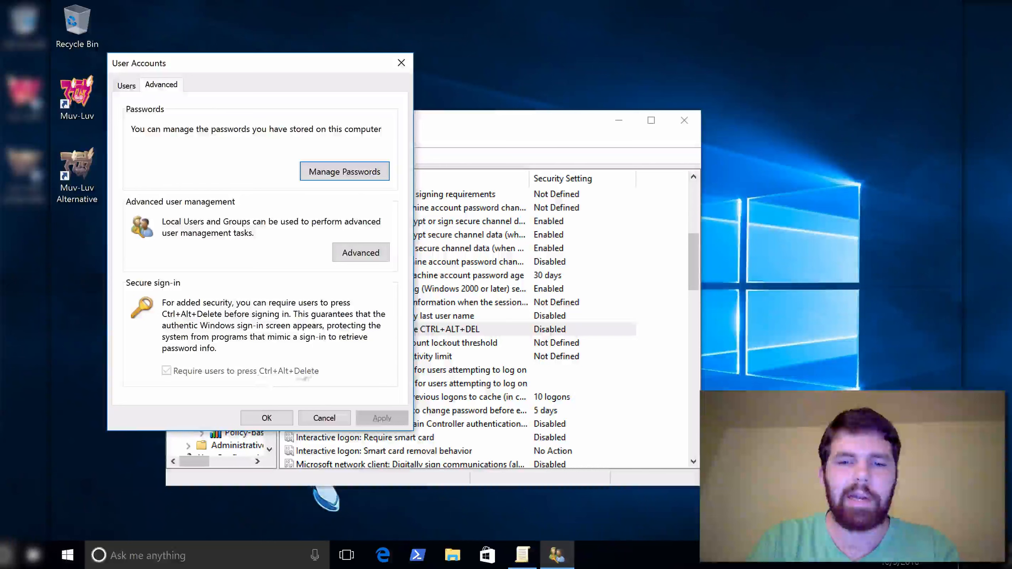
left_click(514, 333)
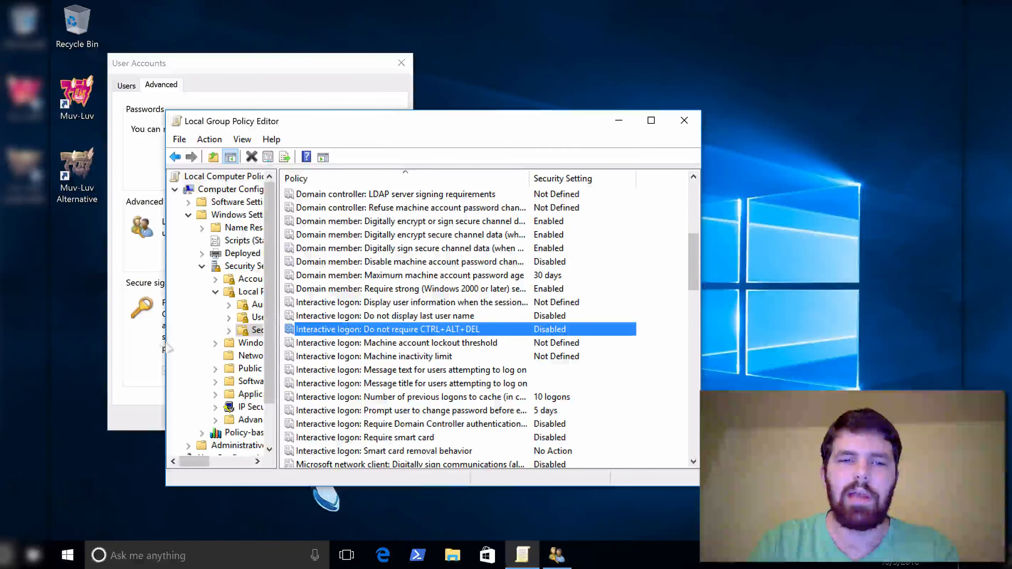
left_click(134, 347)
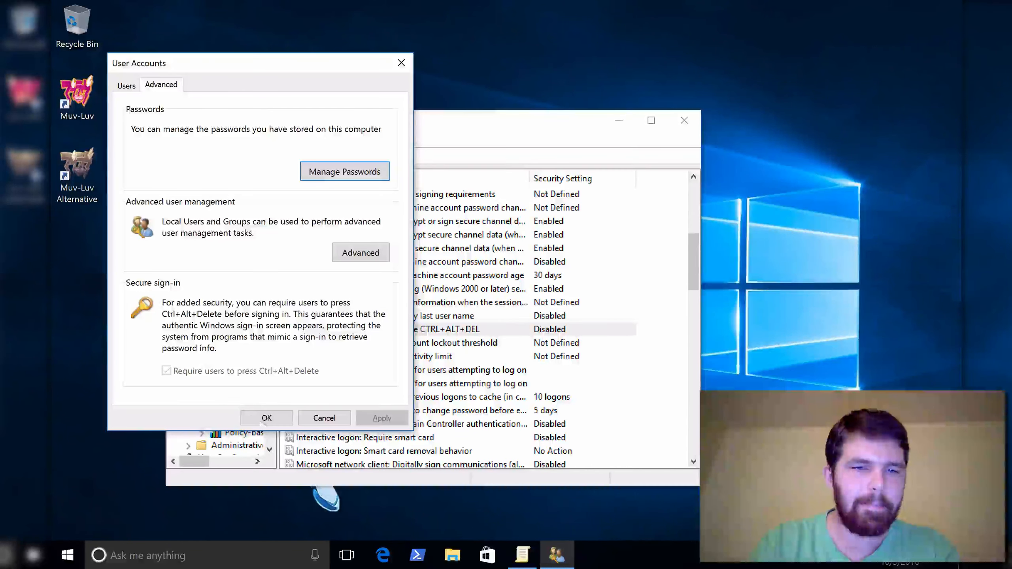
left_click(266, 418)
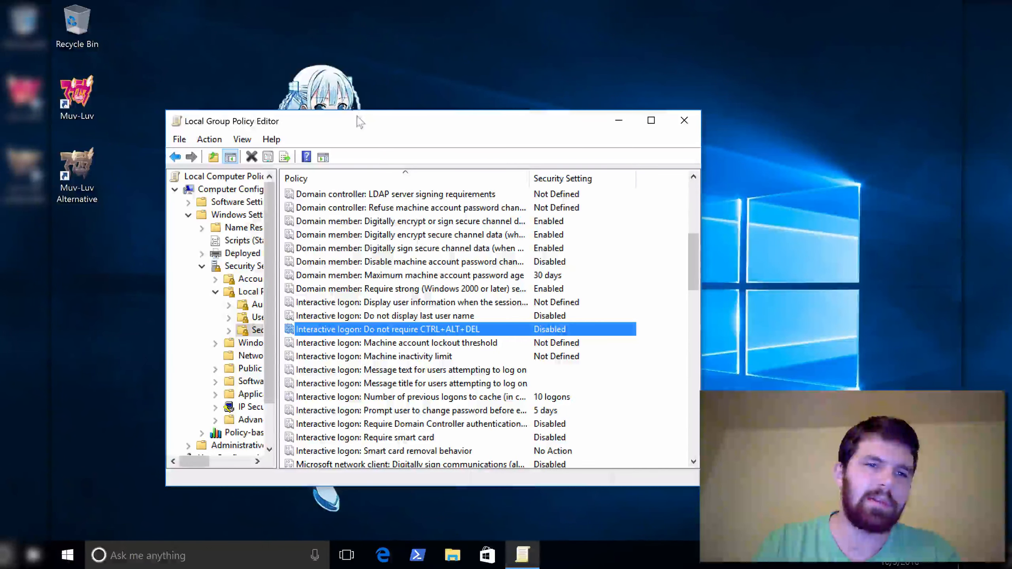
Step: Collapse the computer's Windows Settings and open the System folder in the User Configuration's Administrative Templates
left_click_drag(353, 122, 405, 114)
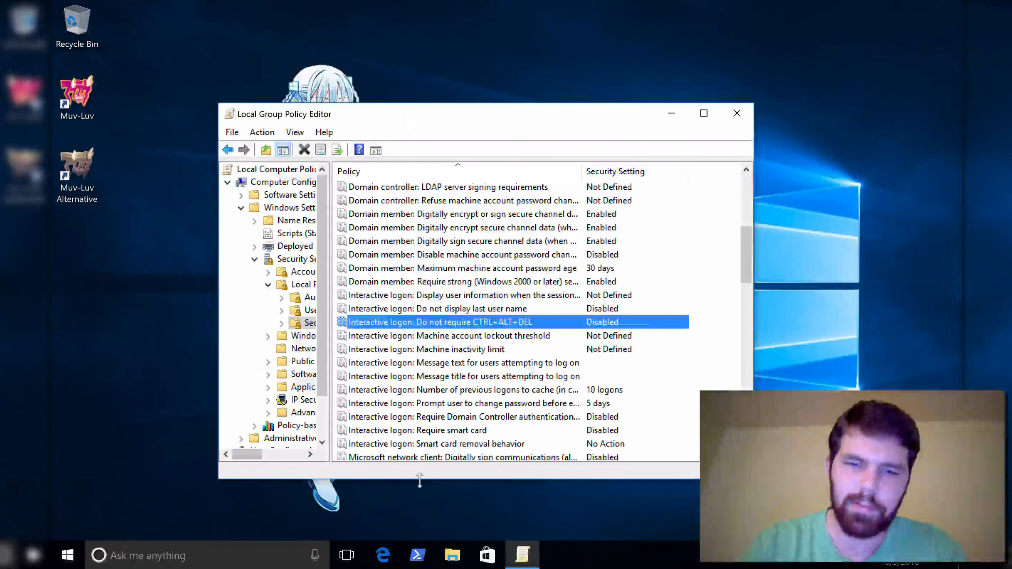
left_click(268, 284)
left_click(254, 259)
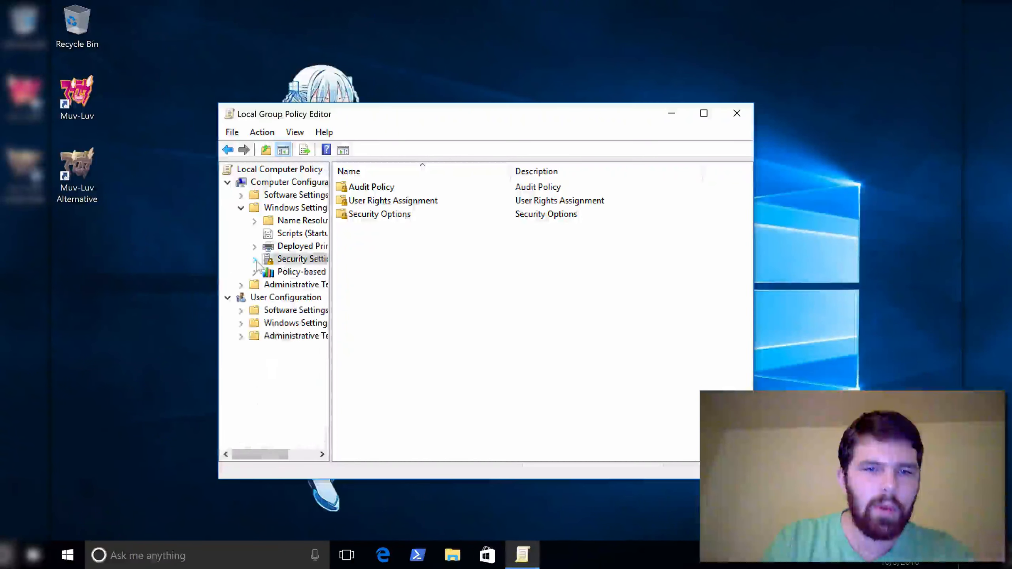
left_click(241, 207)
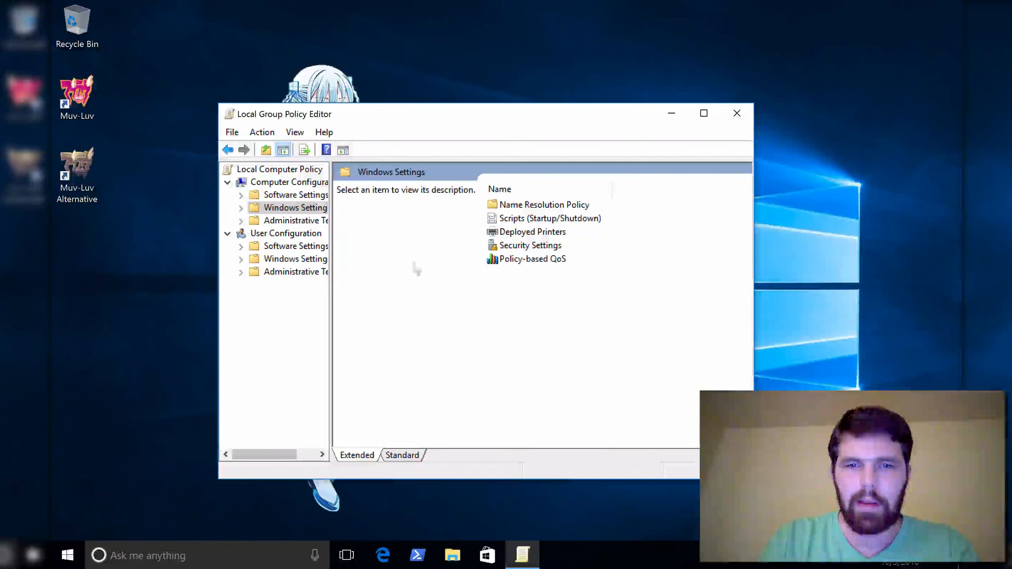
left_click(295, 272)
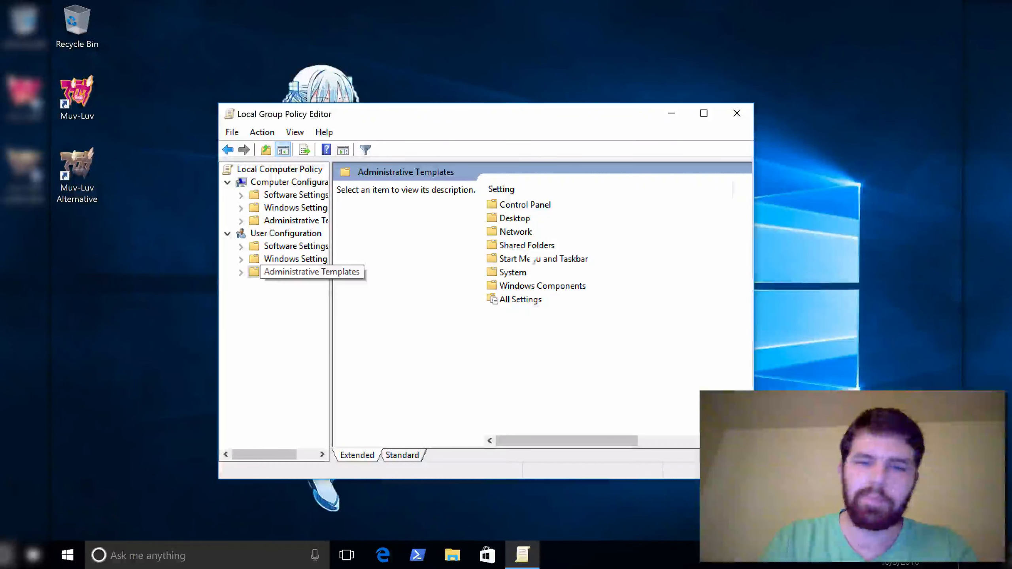
double_click(512, 273)
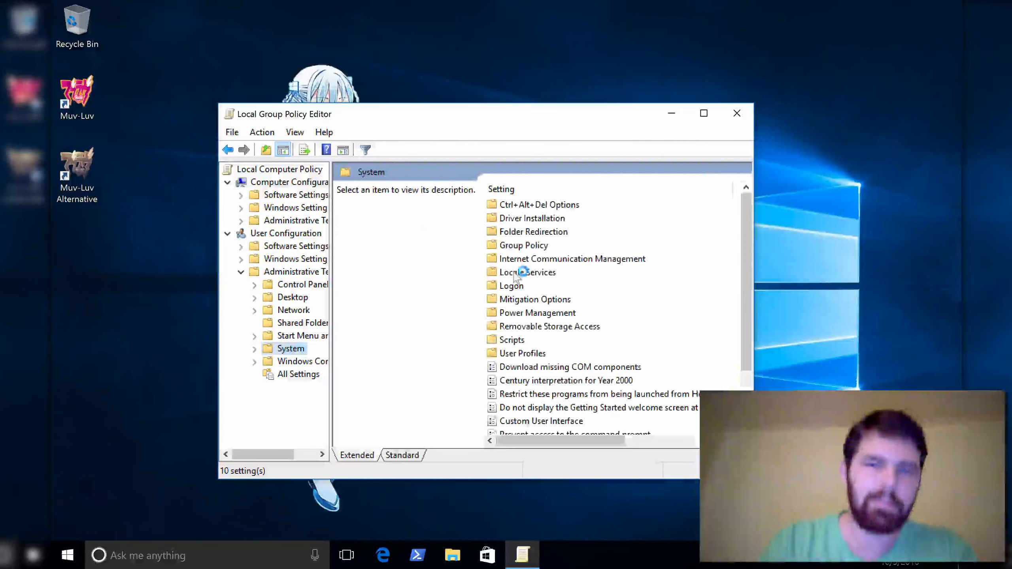
Step: Examine the descriptions of the policies that prevent access to the command prompt and to registry editing tools
scroll(628, 379, "down", 2)
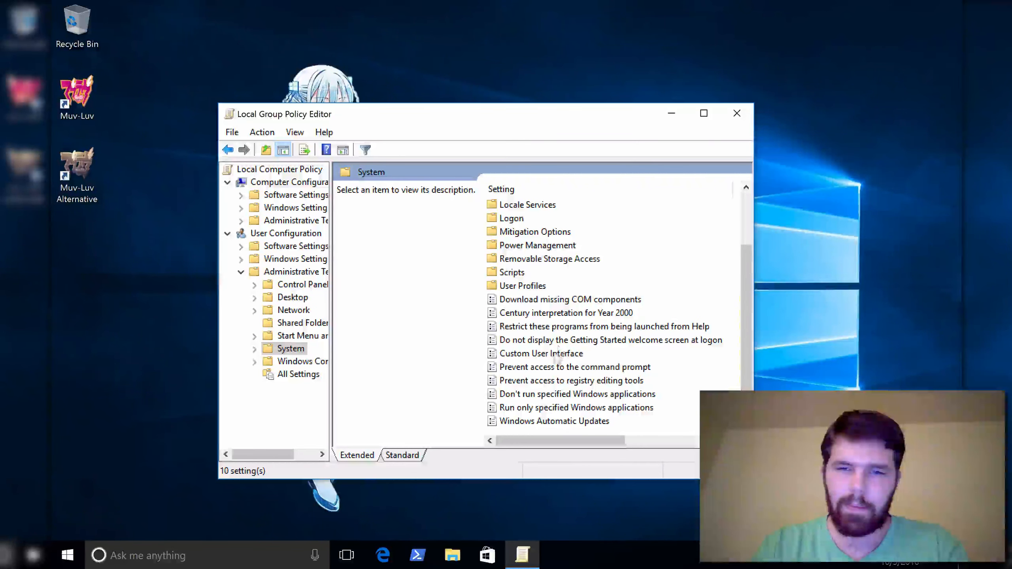
left_click(550, 367)
left_click(551, 380)
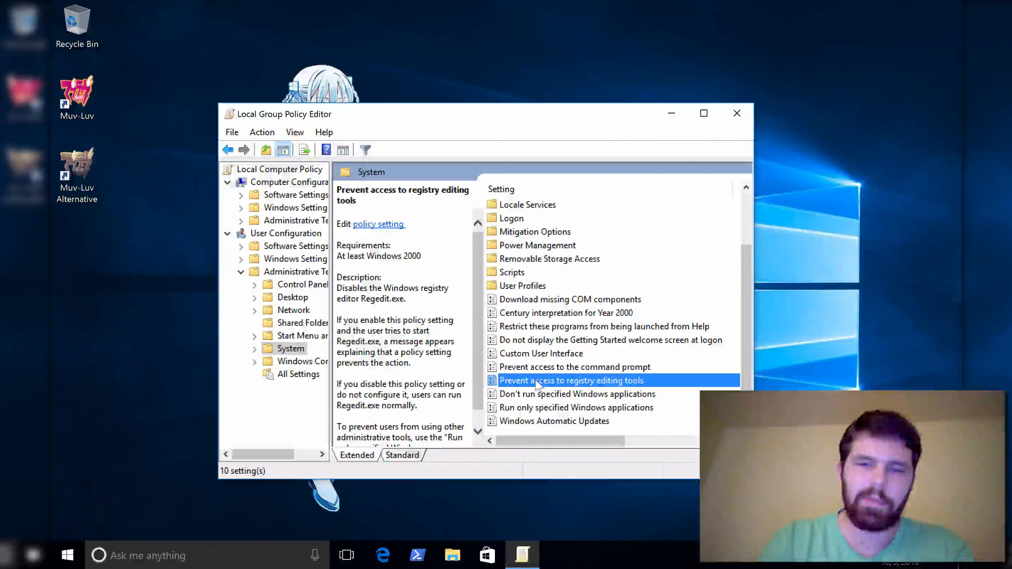
left_click(538, 369)
left_click(550, 381)
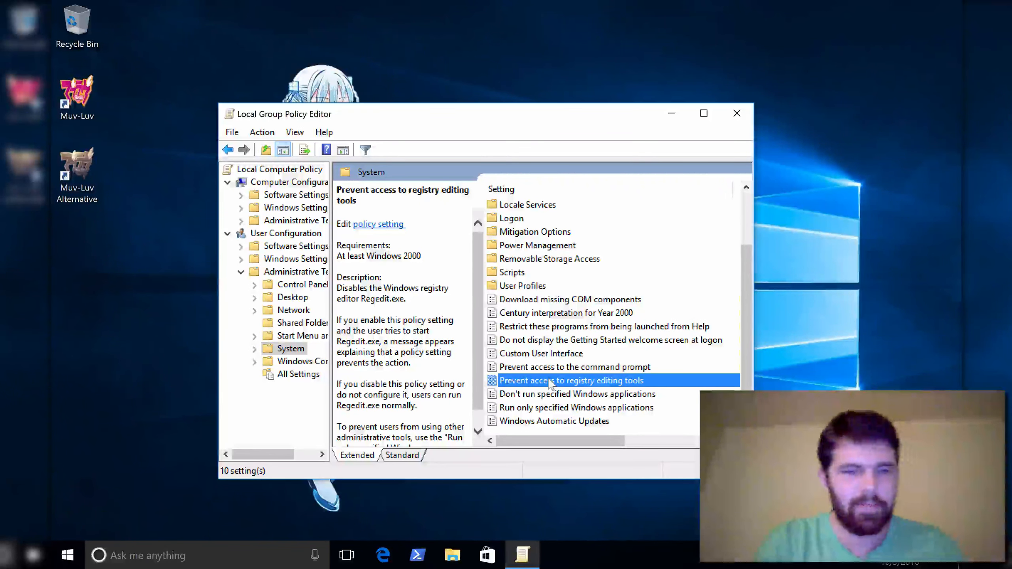
Step: Run regedit to examine its elevation prompt for credentials, and dismiss the prompt
key("super+r")
type("regedit")
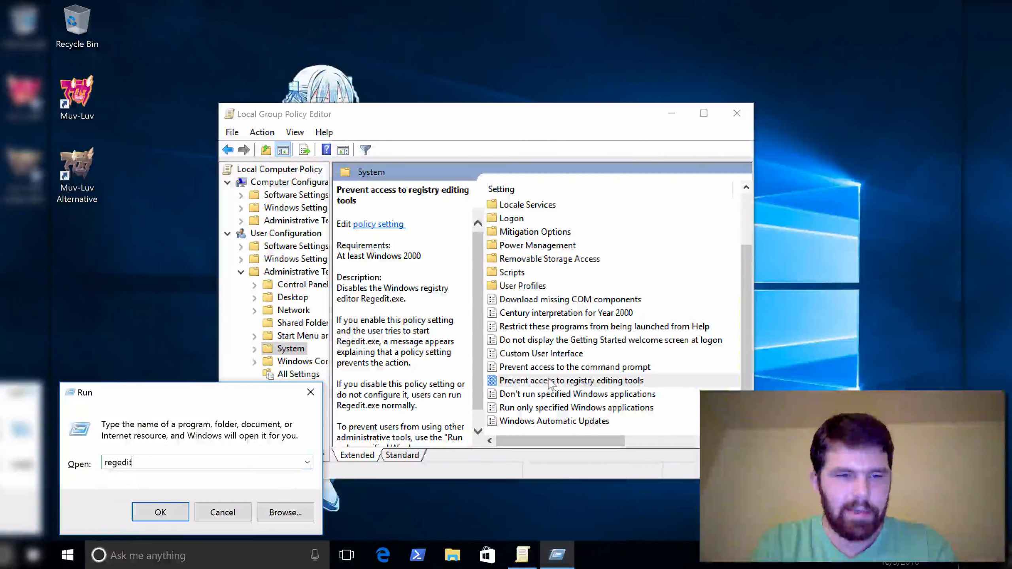
key("Return")
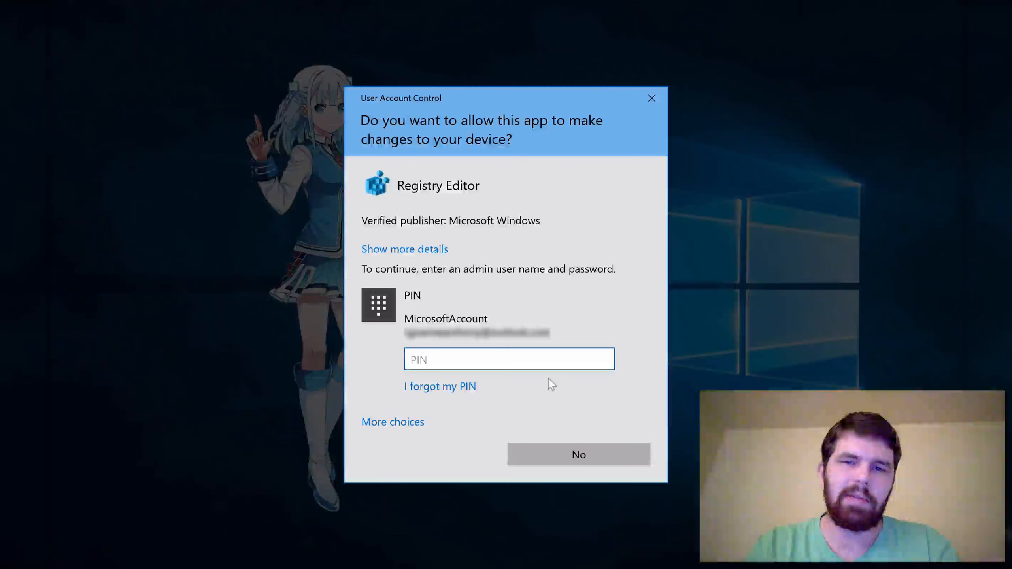
left_click(652, 98)
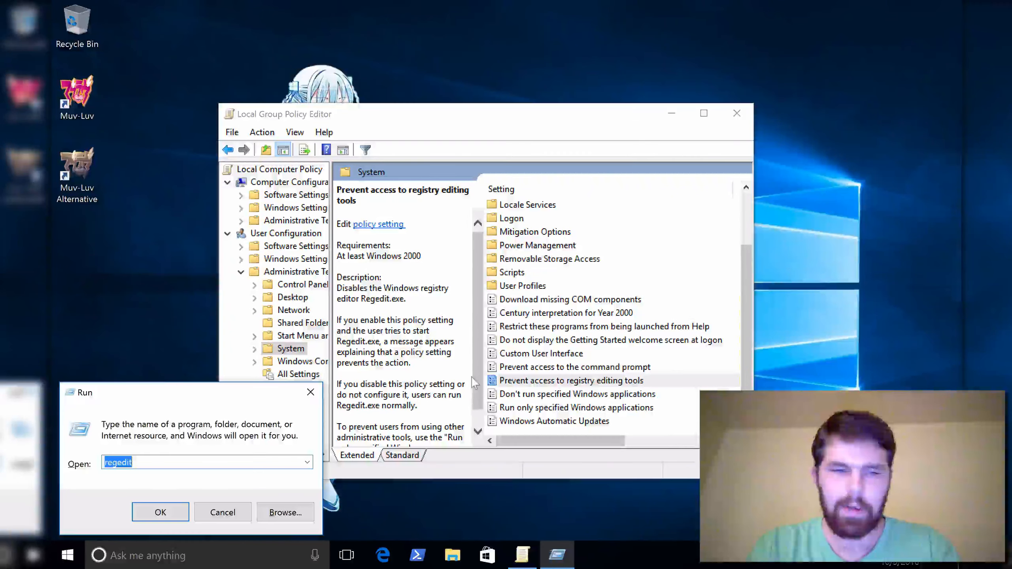
Step: Run cmd to open a command prompt and display the help for the reg command with reg /?
type("cmd")
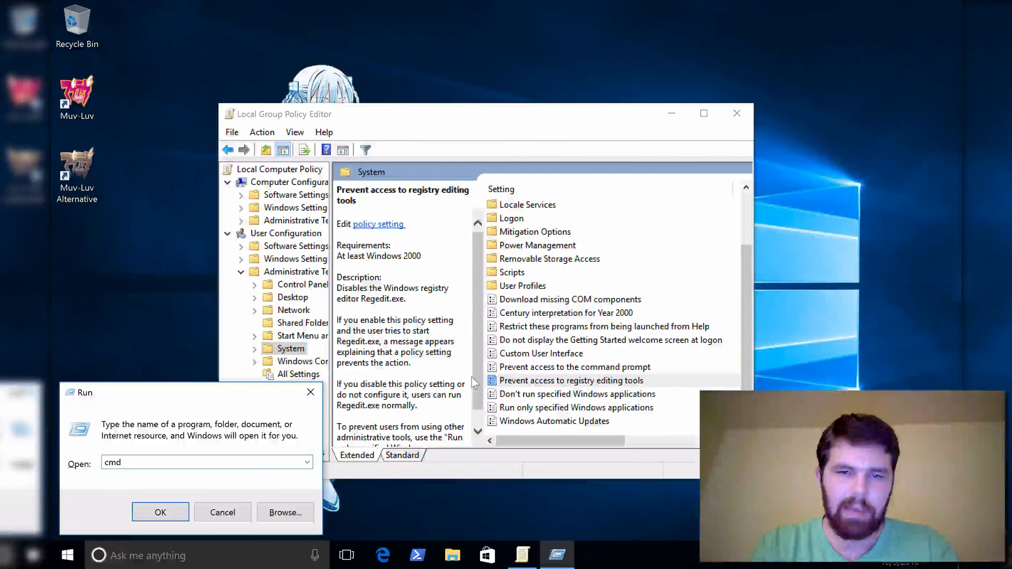
key("Return")
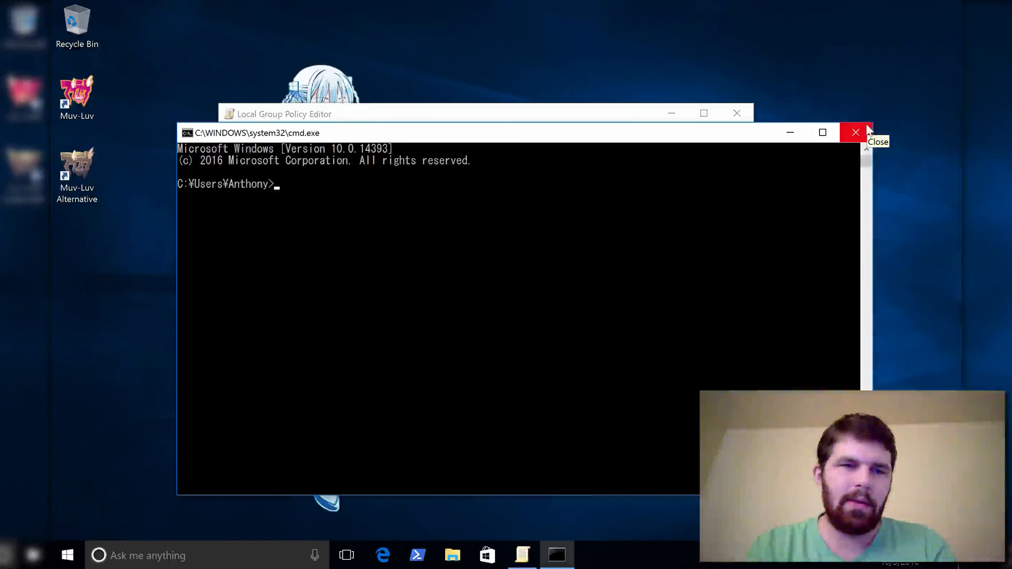
type("reg ")
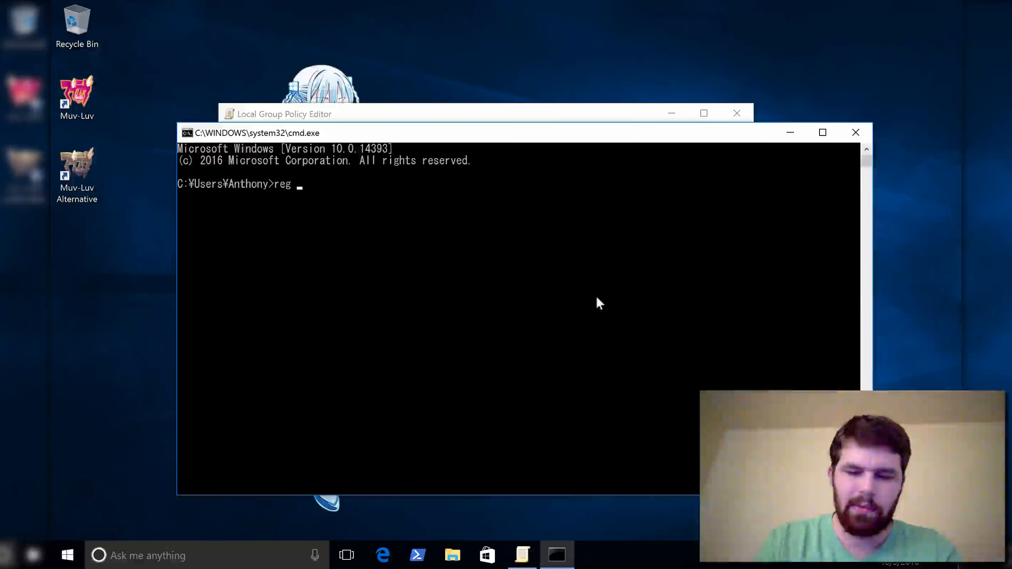
type("/?")
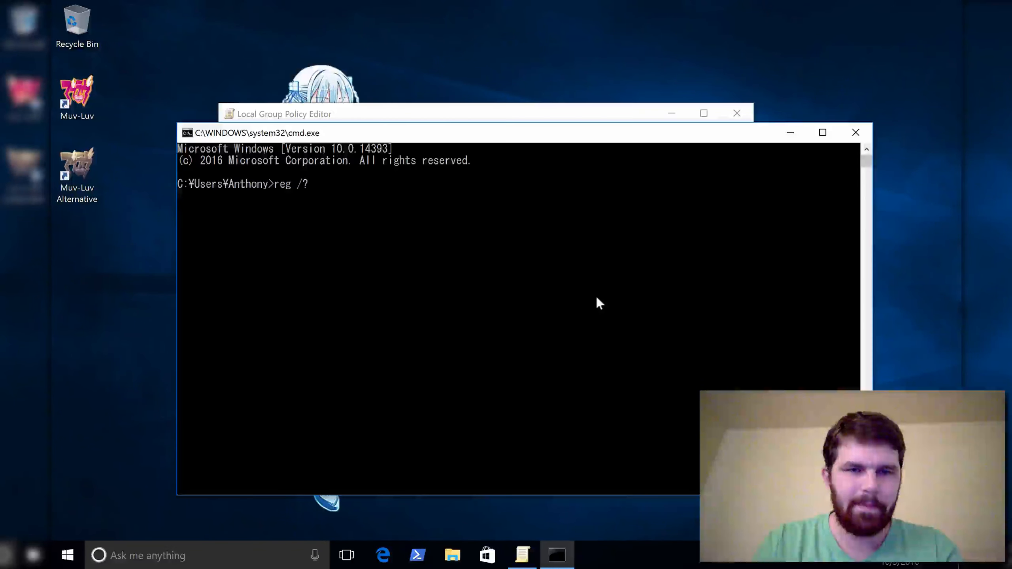
key("Return")
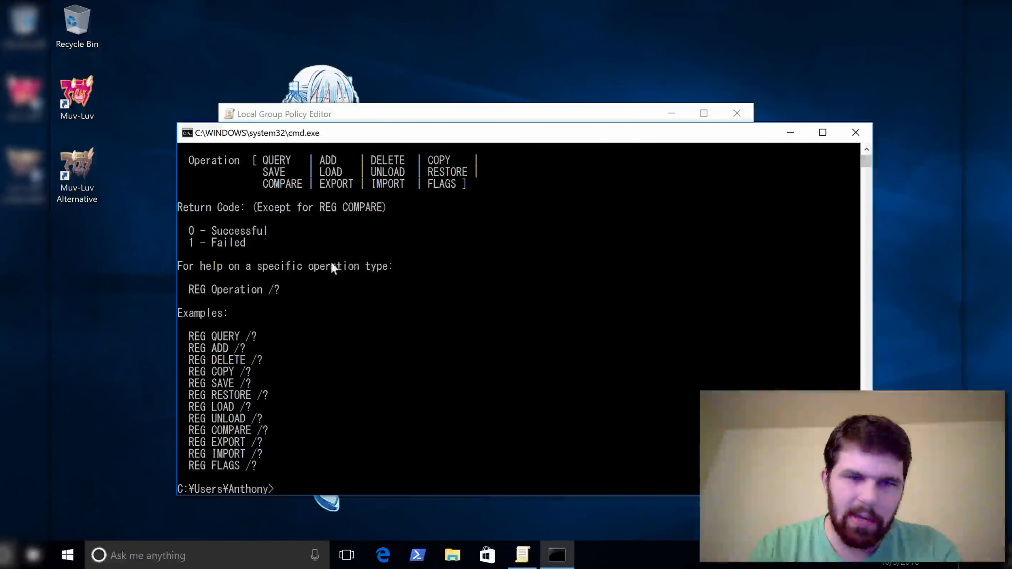
Step: Examine the registry operations listed in the reg help output, and close the command prompt
scroll(330, 262, "up", 1)
scroll(342, 336, "up", 1)
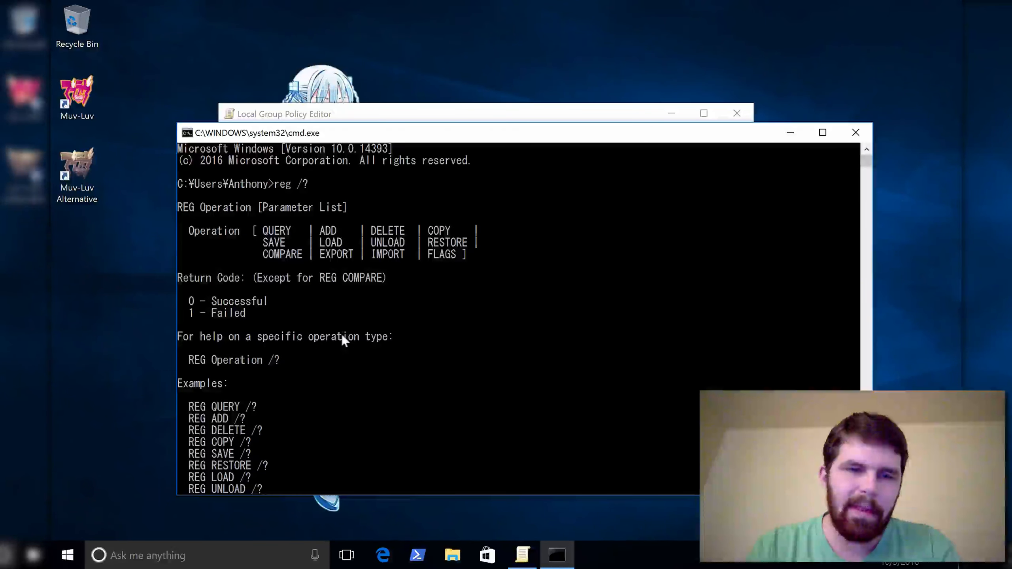
scroll(342, 337, "down", 4)
scroll(341, 334, "up", 1)
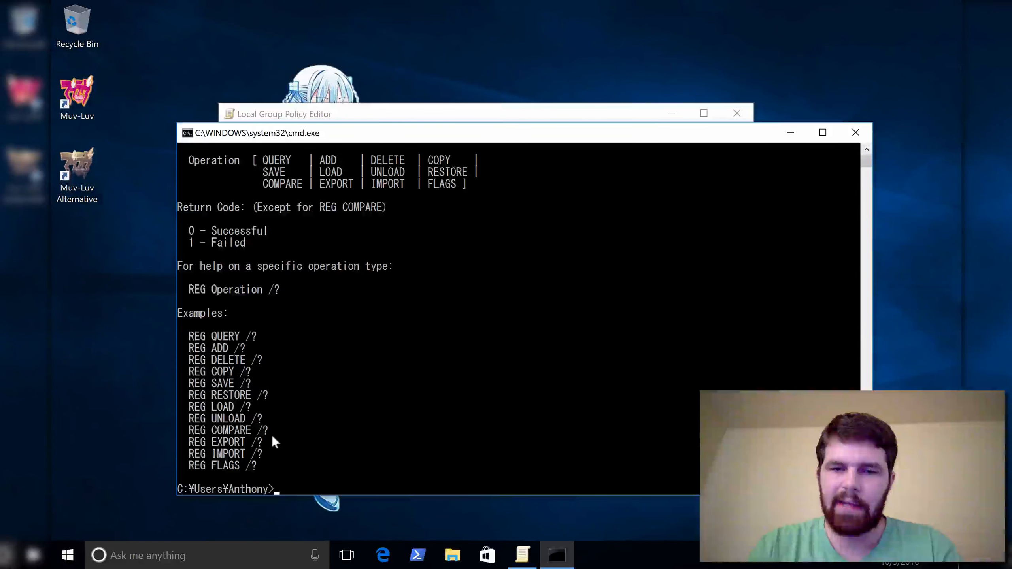
scroll(280, 438, "down", 1)
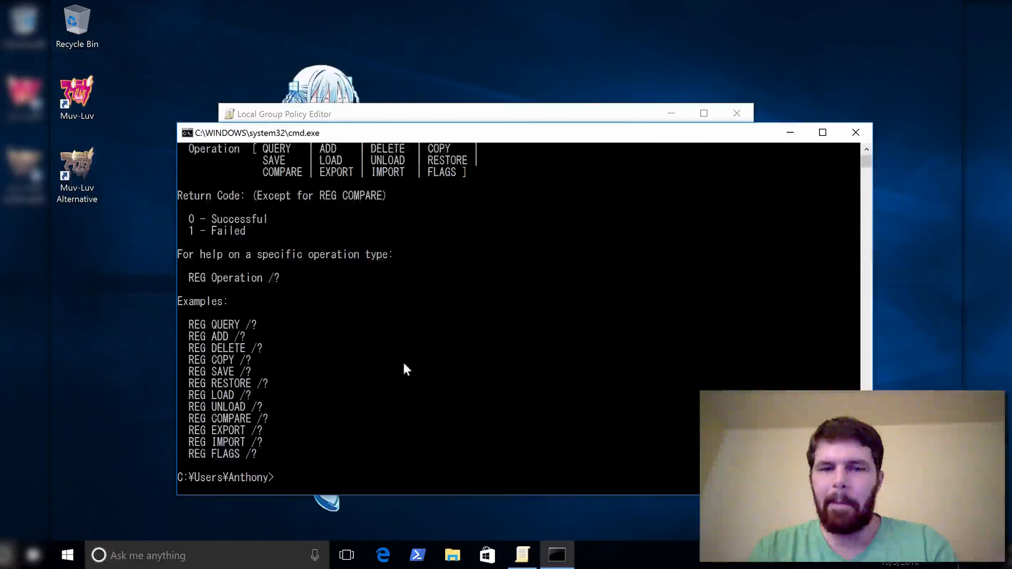
scroll(404, 366, "down", 2)
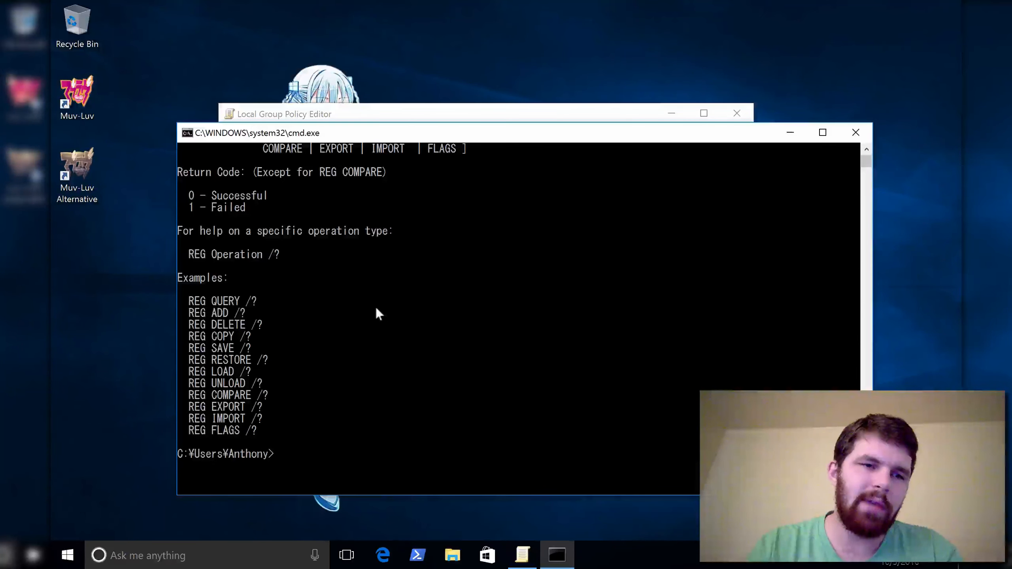
scroll(377, 310, "up", 2)
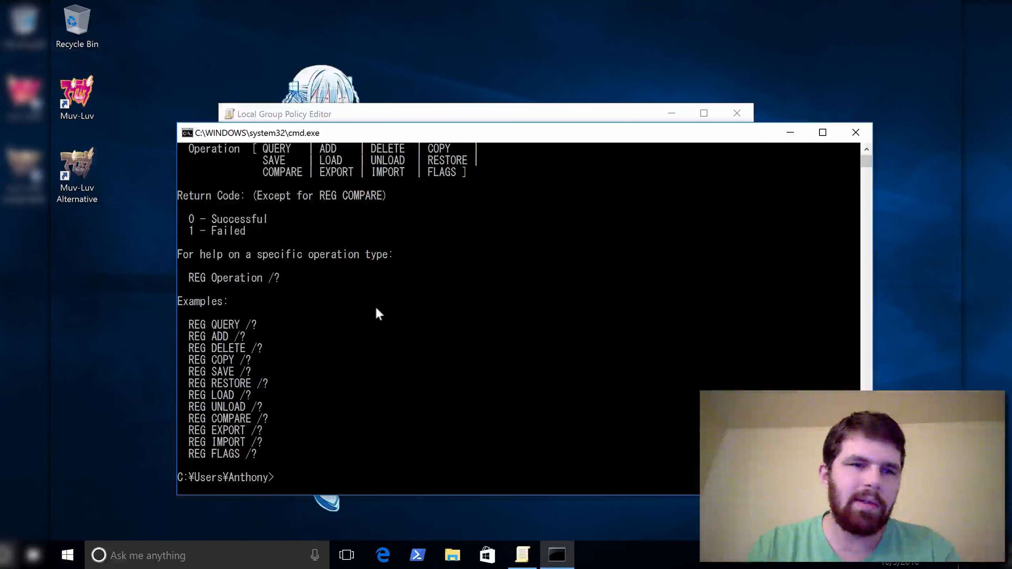
left_click(863, 135)
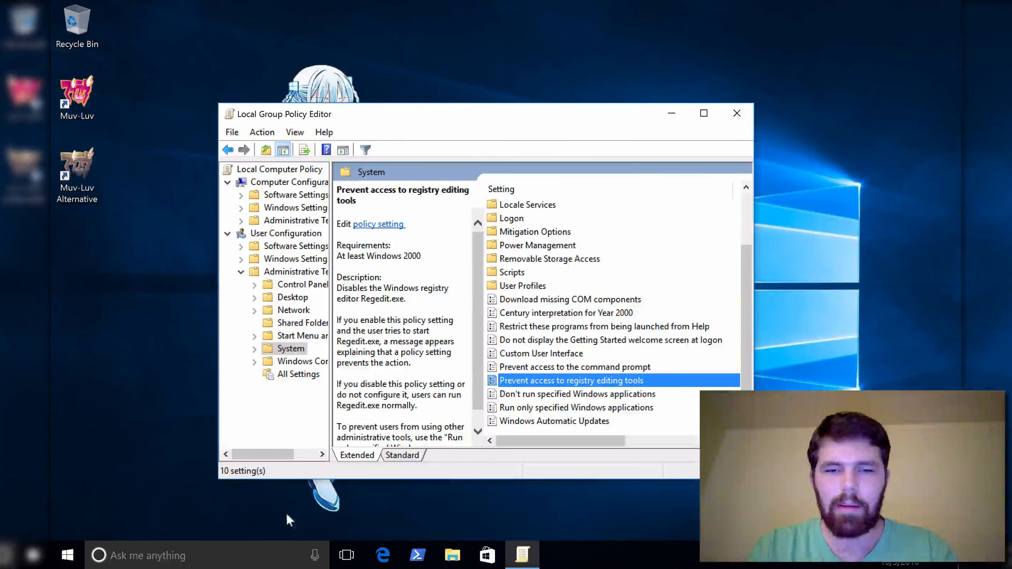
Step: Search for cmd and open Command Prompt as administrator, entering the account PIN at the elevation prompt
left_click(239, 554)
type("cm")
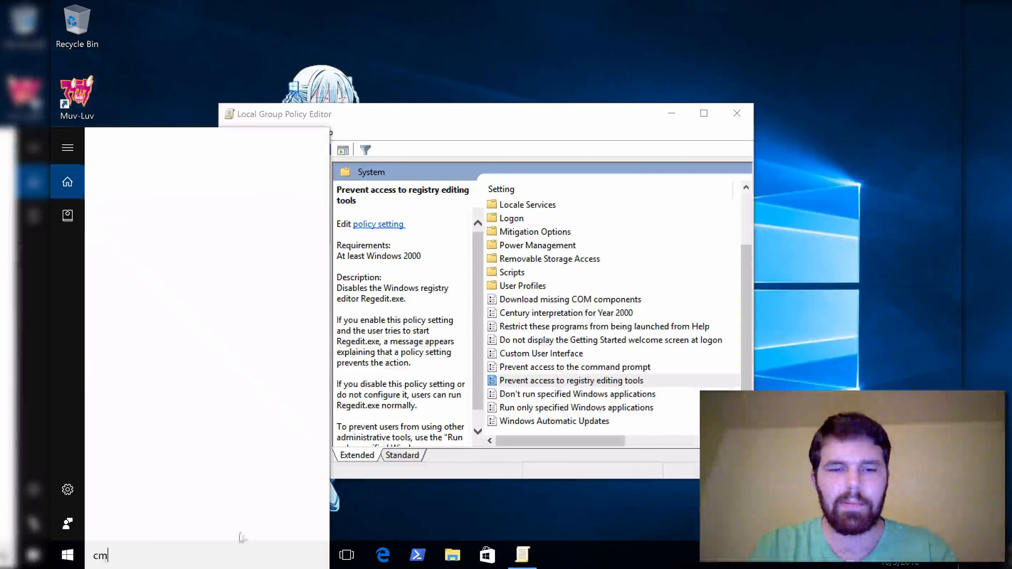
type("d")
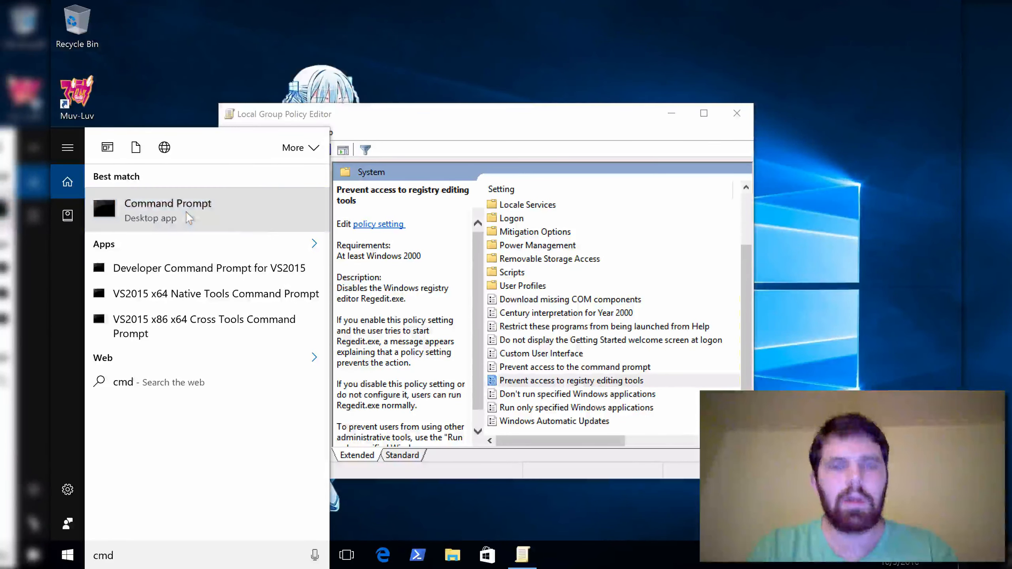
right_click(189, 218)
left_click(207, 230)
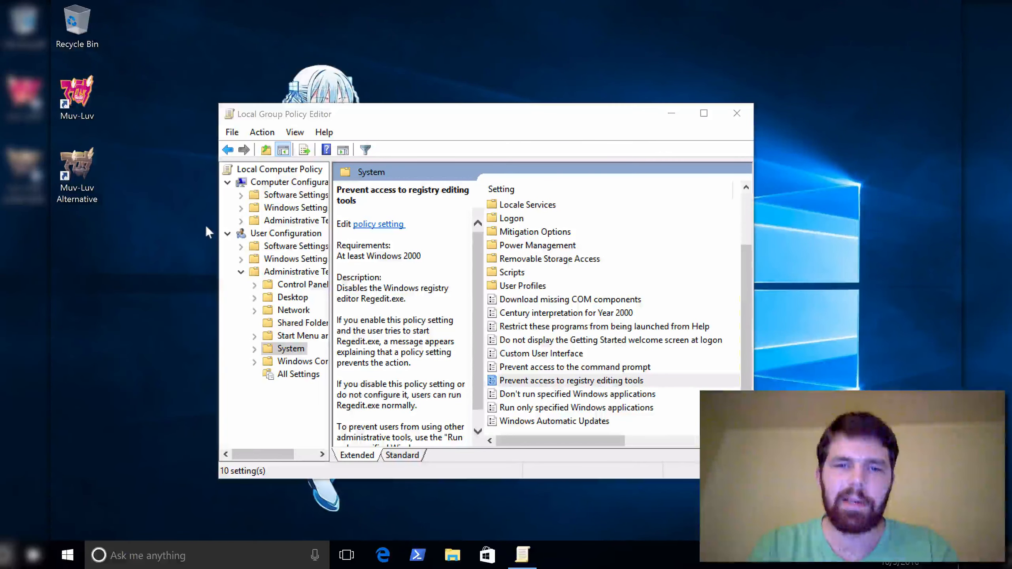
type("••••")
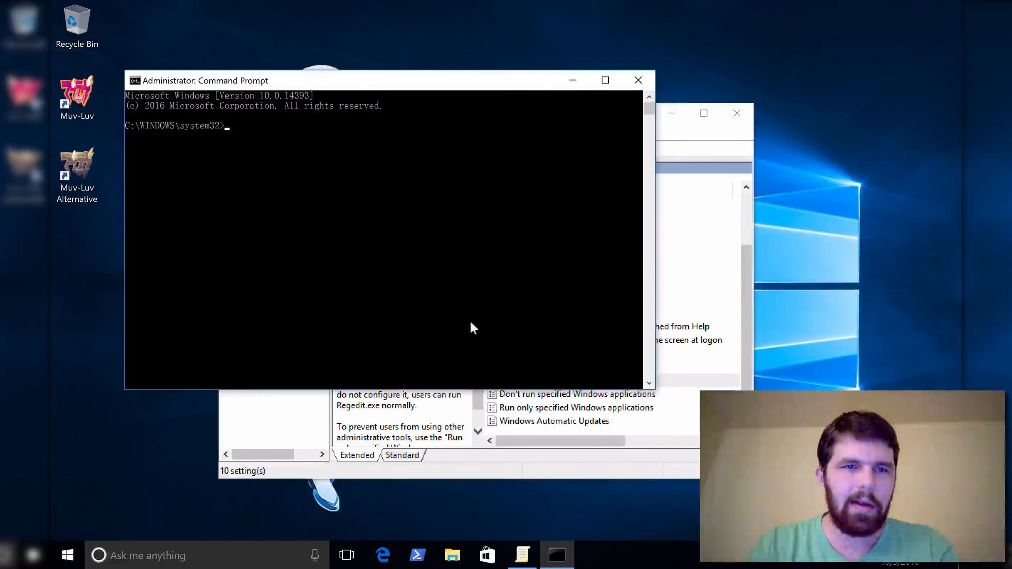
Step: Display the reg help in the elevated command prompt with reg /?, and close the window
type("reg")
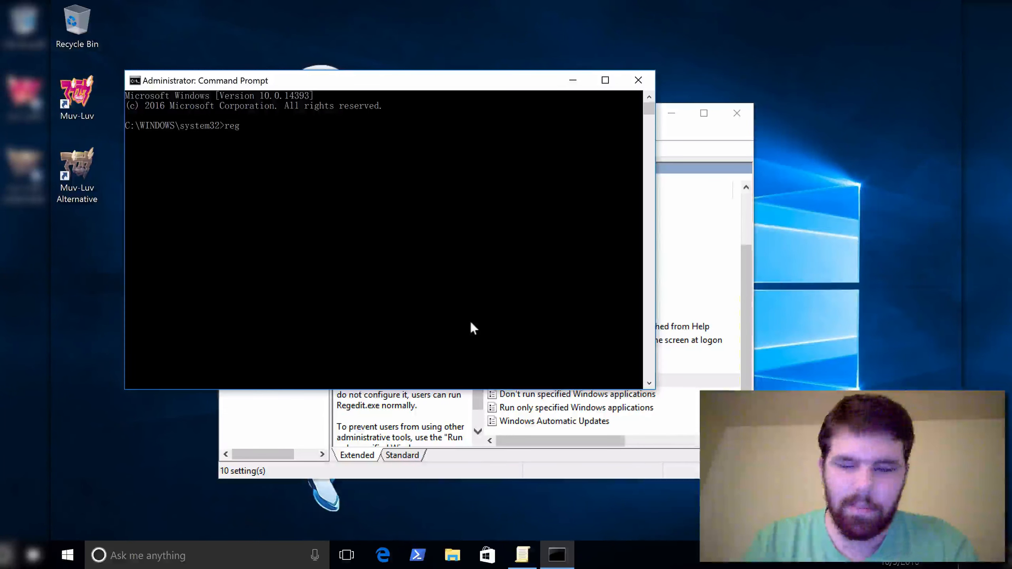
type(" /?")
key("Return")
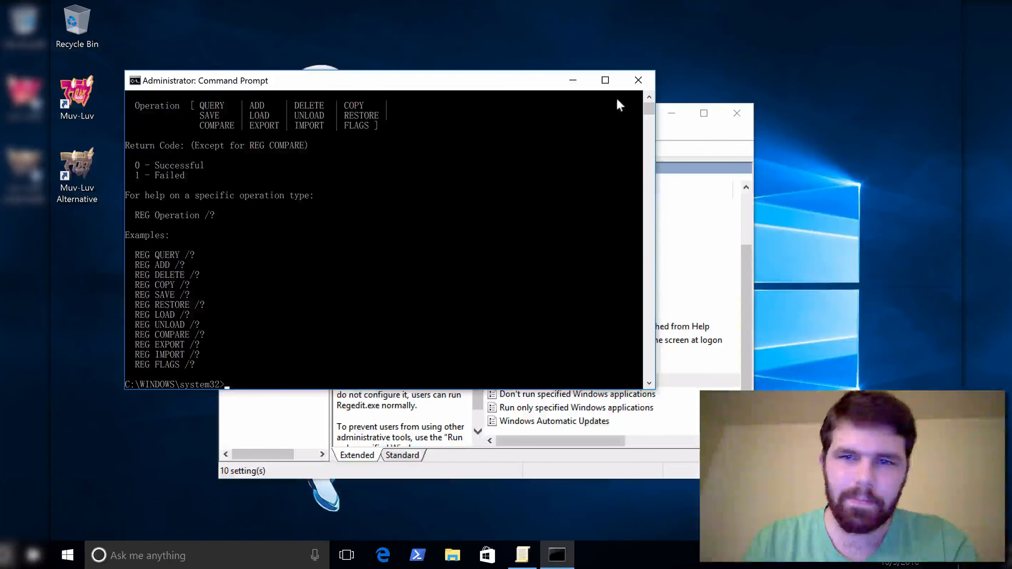
left_click(637, 81)
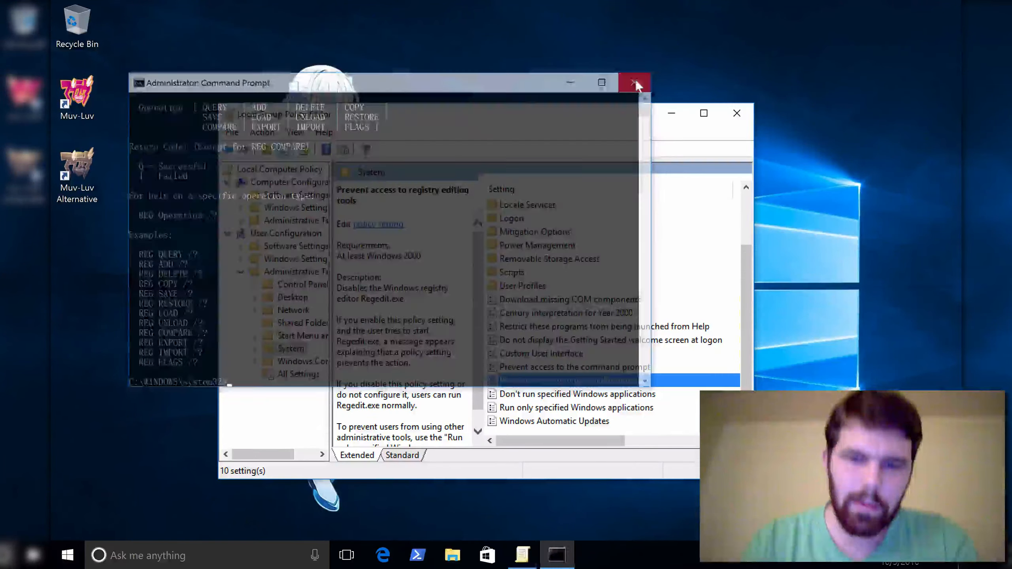
Step: Compare the descriptions of the policies for the command prompt, registry editing tools and not running specified Windows applications
left_click(548, 373)
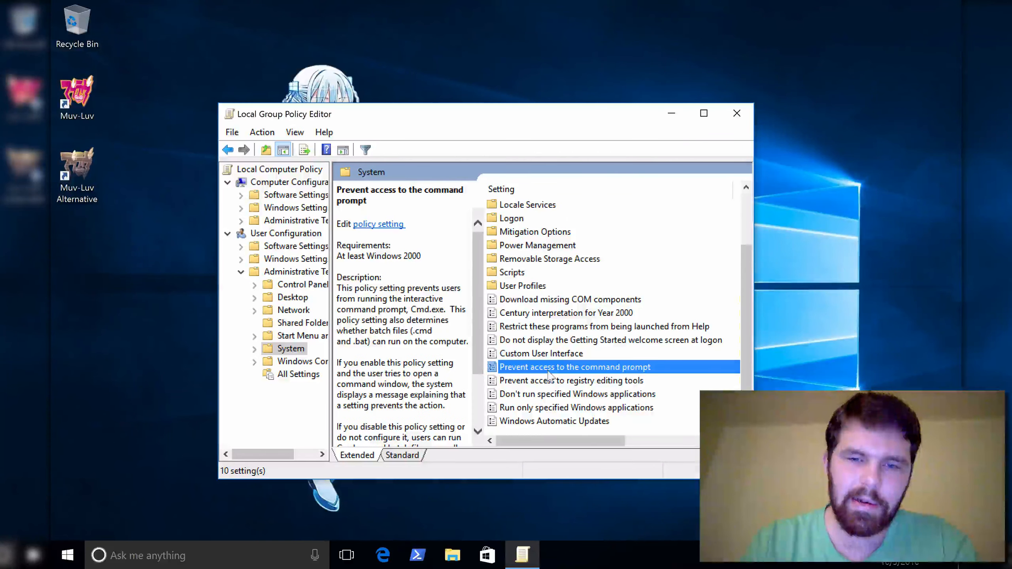
left_click(549, 379)
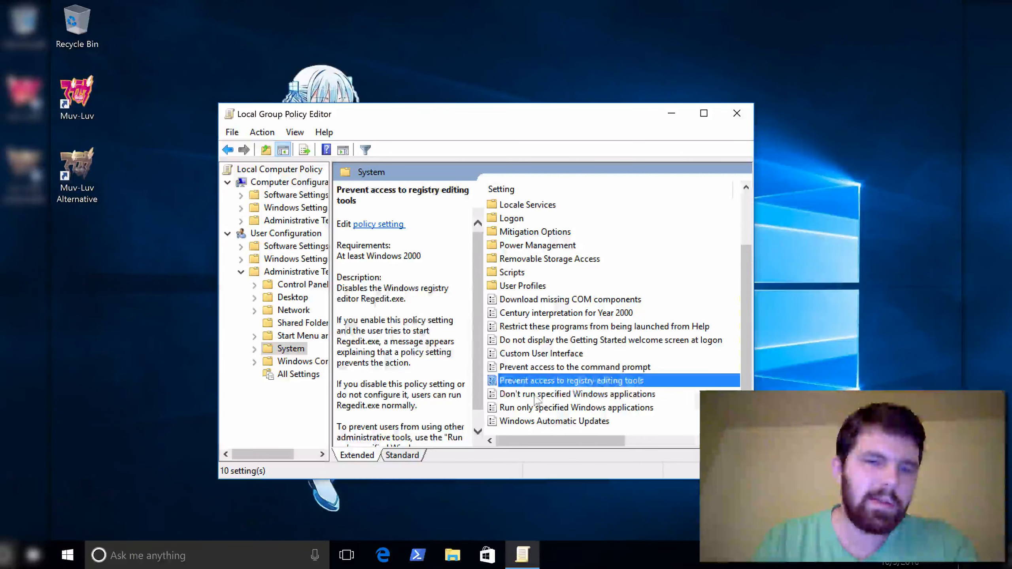
left_click(538, 395)
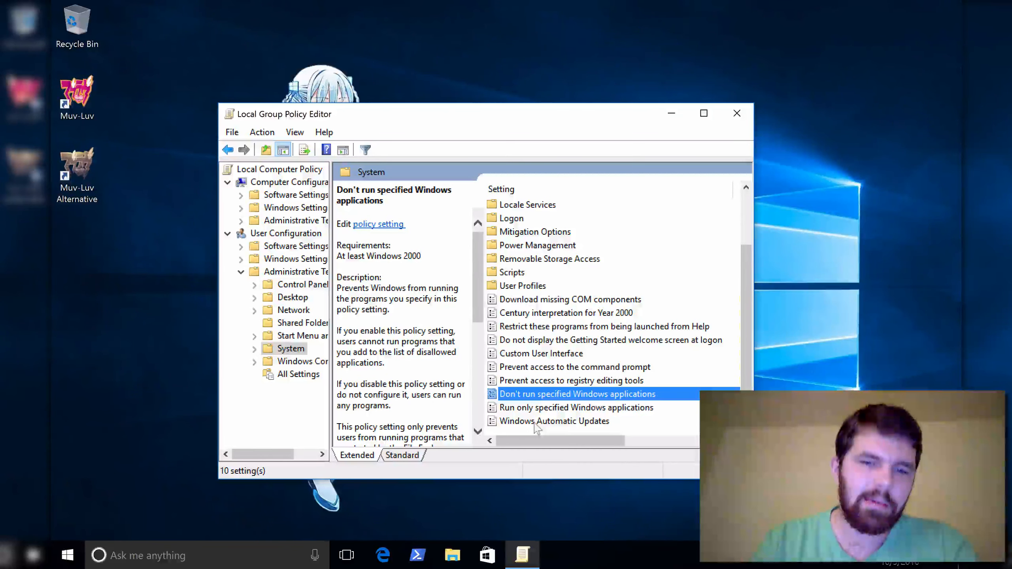
Step: Open the "Don't run specified Windows applications" policy, keep it Enabled, and review its list of disallowed applications
double_click(591, 397)
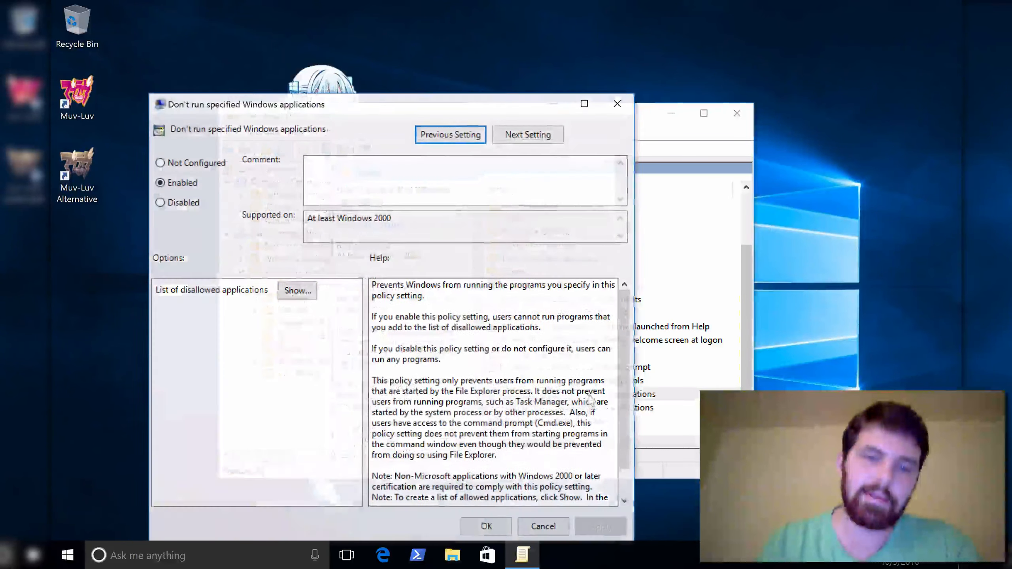
left_click(160, 183)
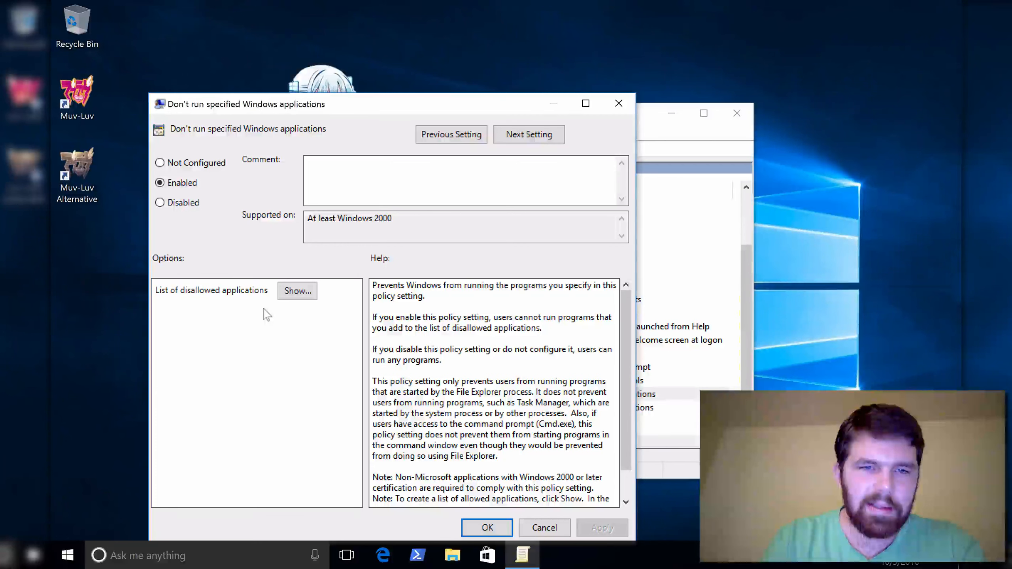
left_click(298, 290)
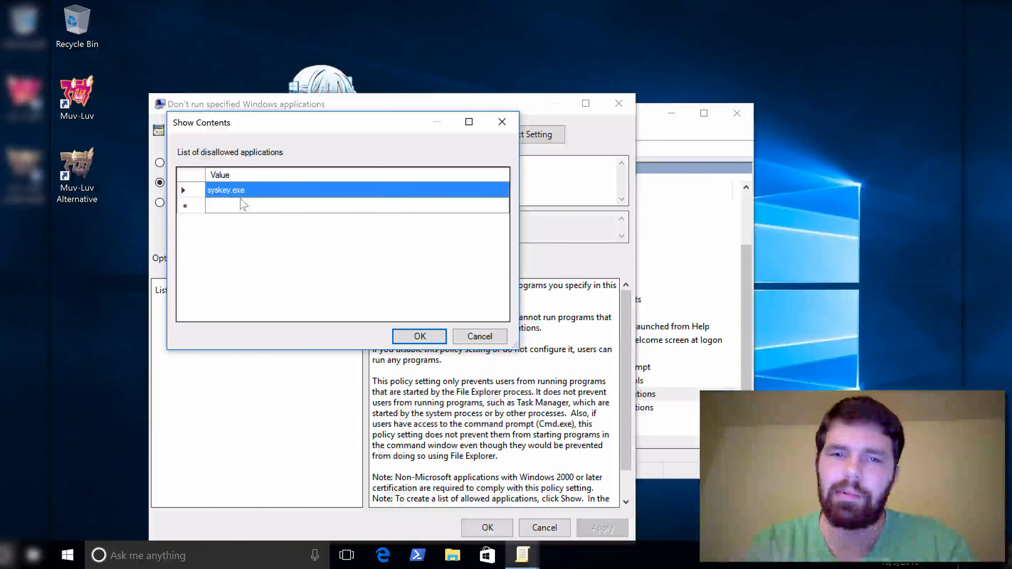
left_click(411, 337)
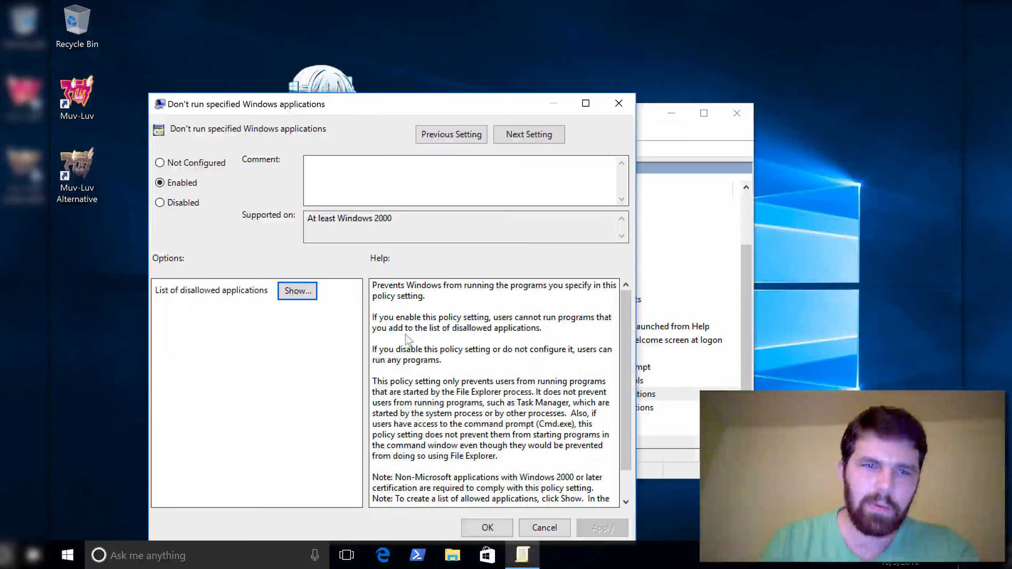
Step: Run syskey to test the application restriction, and dismiss the resulting message
key("super+r")
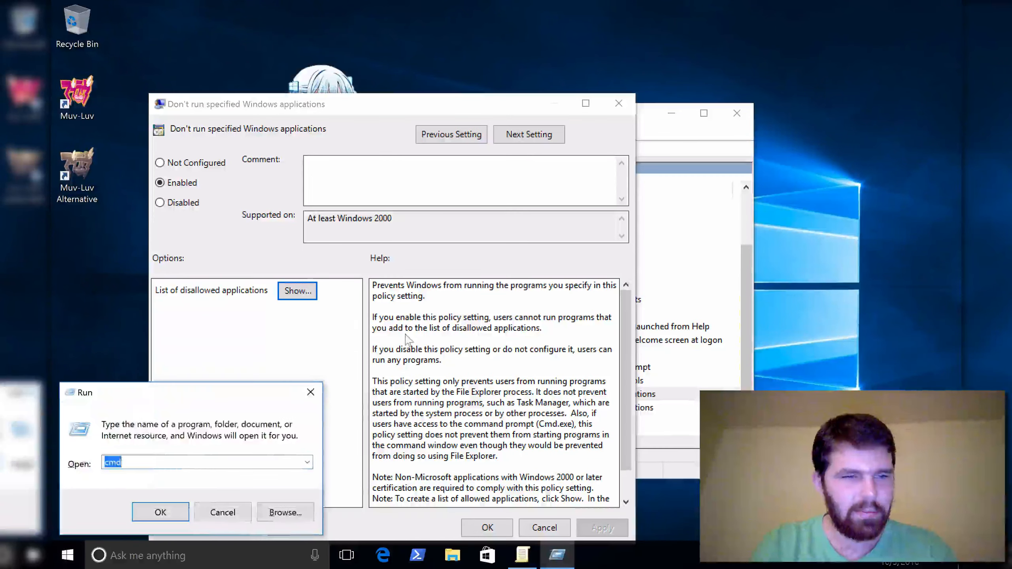
type("syskey")
key("Return")
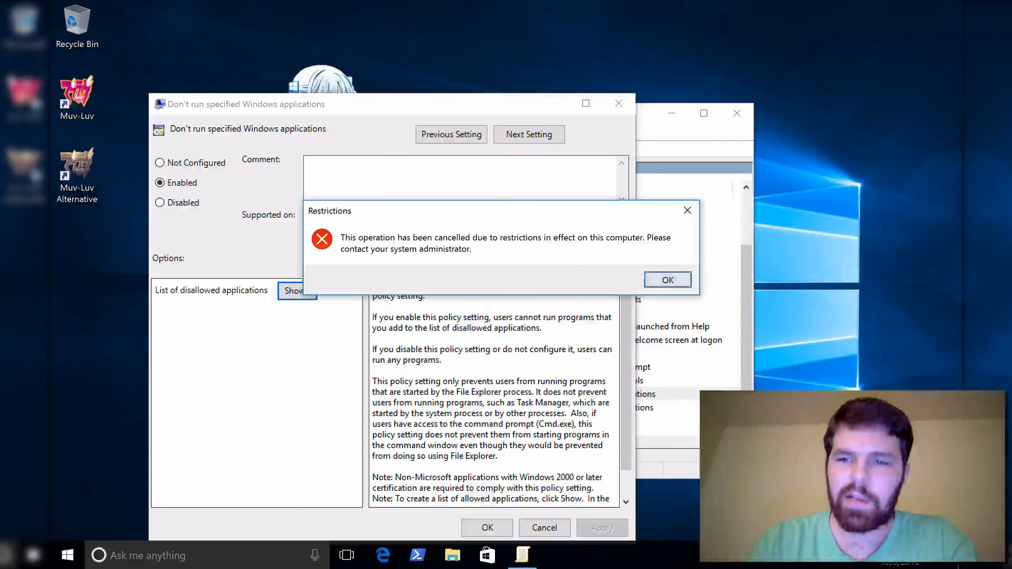
left_click(666, 280)
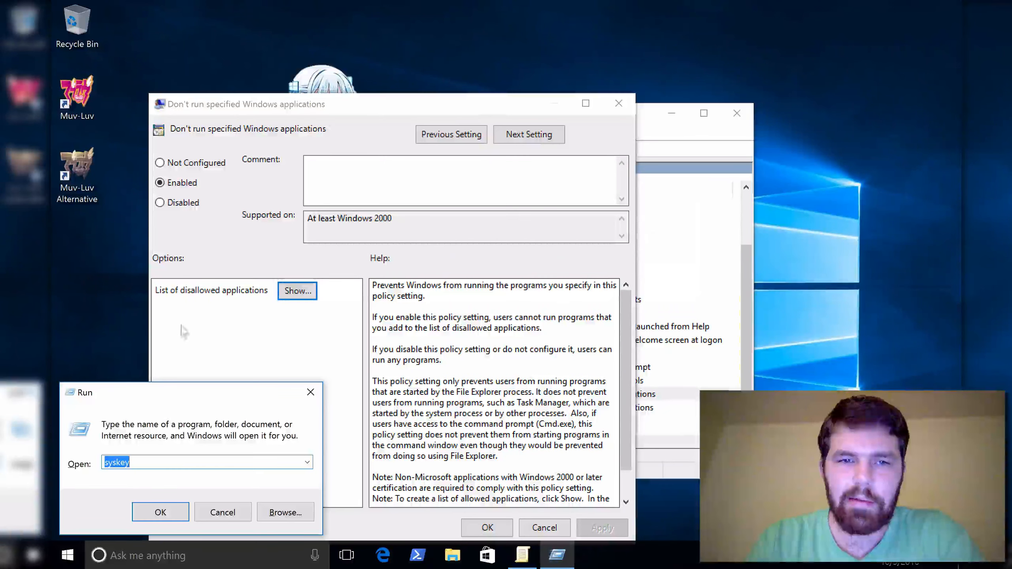
Step: Set the "Don't run specified Windows applications" policy to Disabled and apply the change
left_click(180, 203)
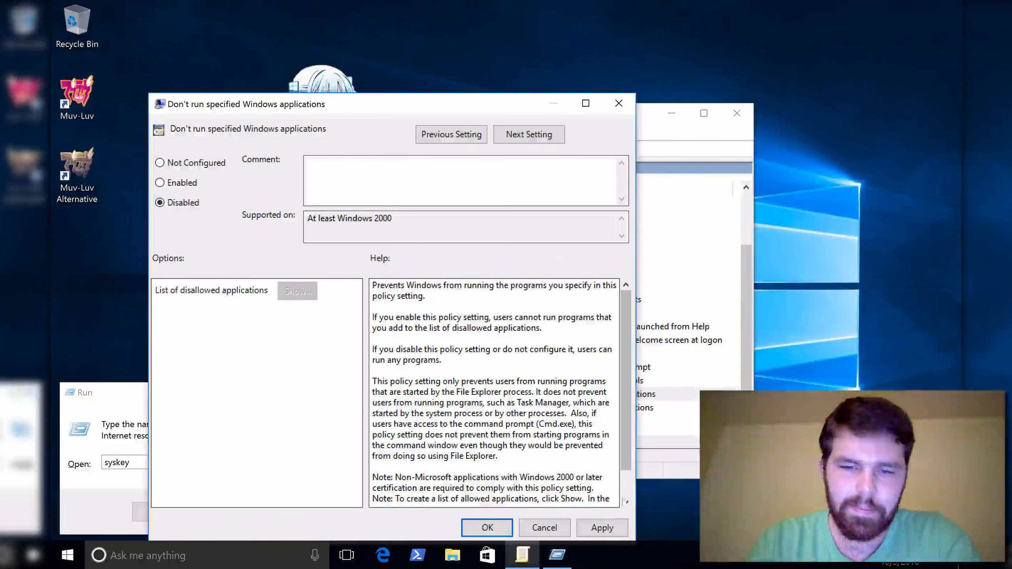
left_click(601, 527)
Step: Run syskey again and authorize the SAM Lock Tool with the account PIN at the elevation prompt
left_click(90, 486)
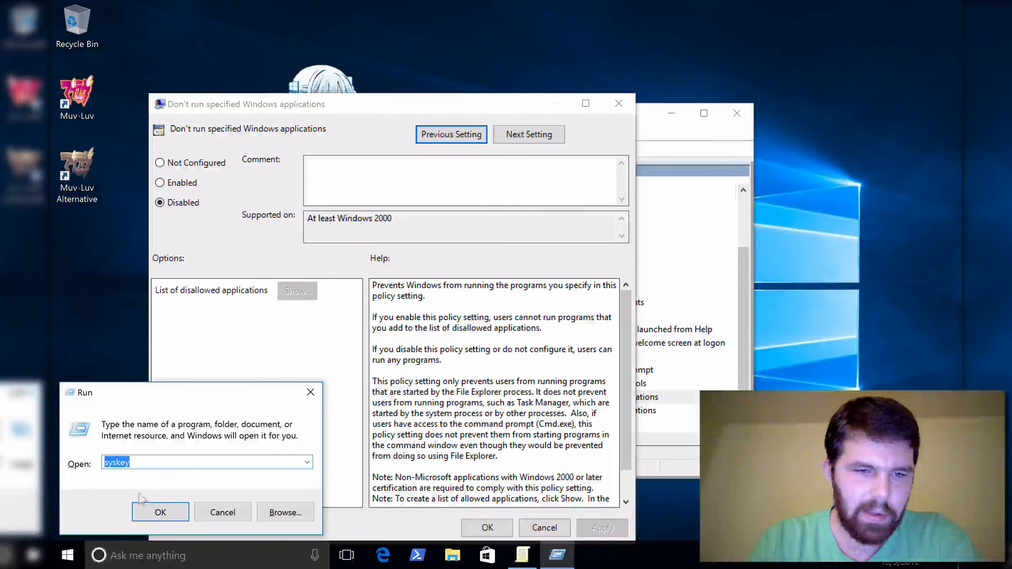
left_click(158, 514)
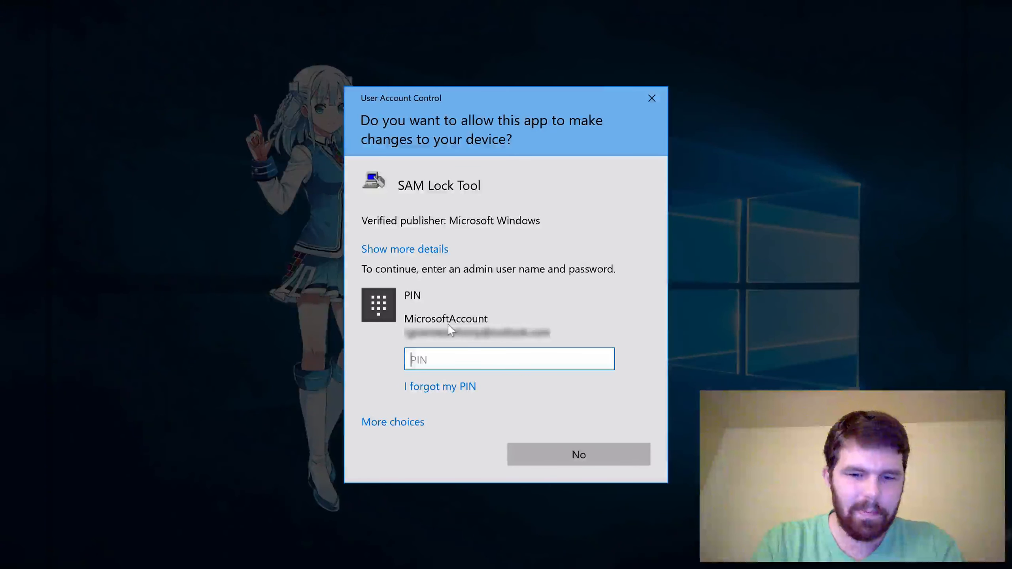
key("Return")
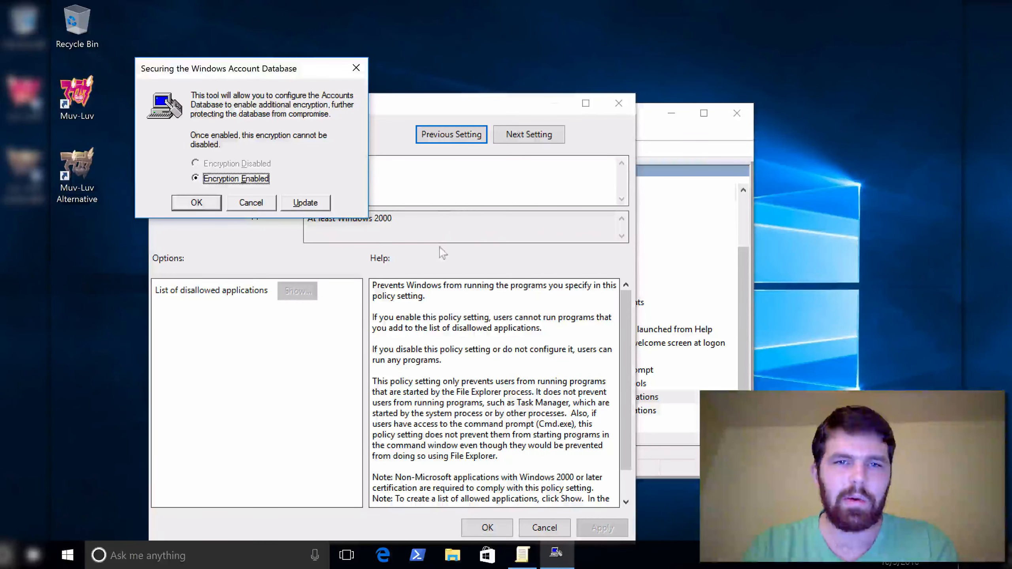
Step: Return to the Securing the Windows Account Database tool and open its startup key options
left_click(435, 222)
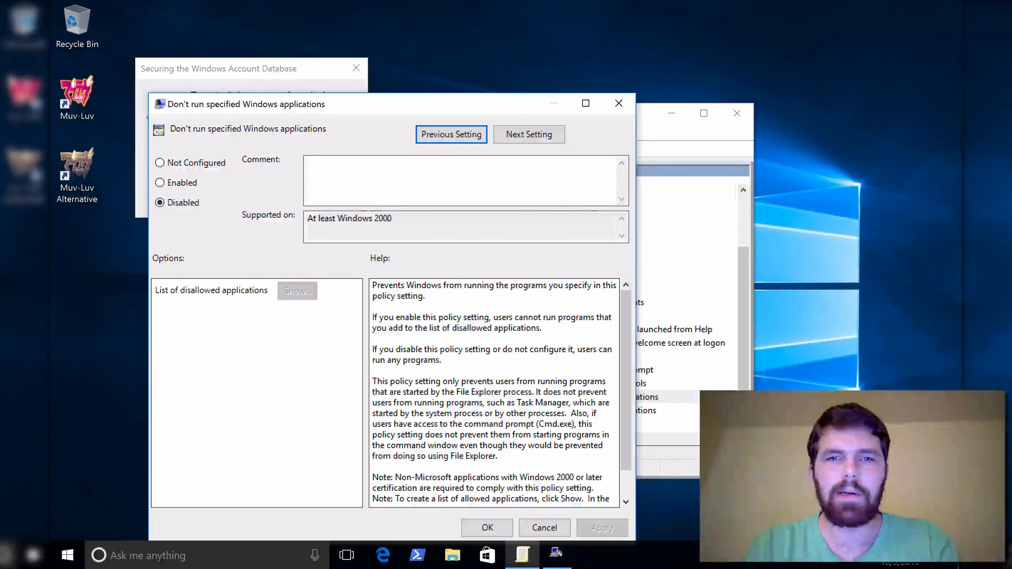
left_click(267, 78)
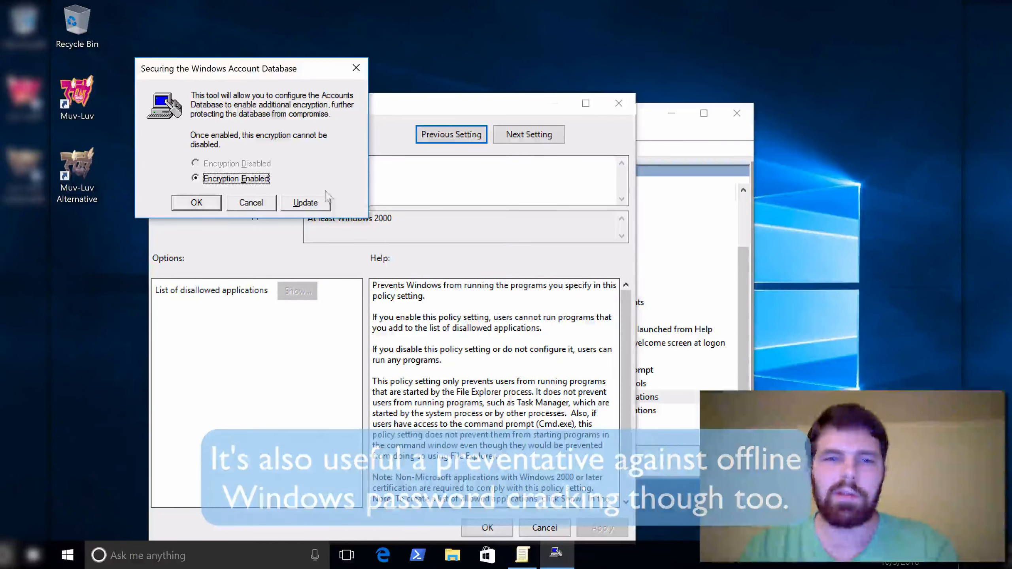
left_click(320, 201)
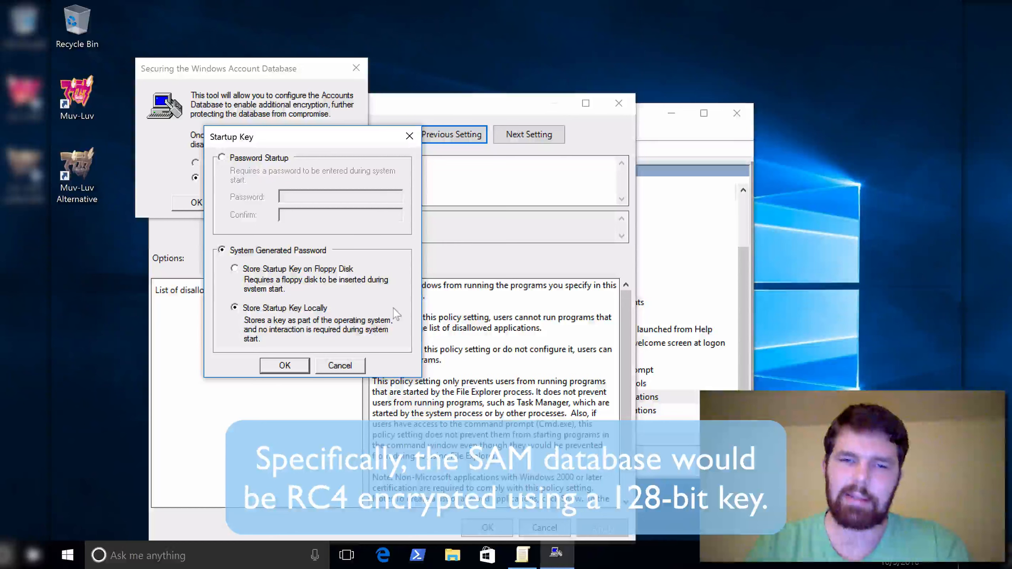
Step: Cancel the startup key options and close the Securing the Windows Account Database tool without changing its encryption settings
left_click(356, 371)
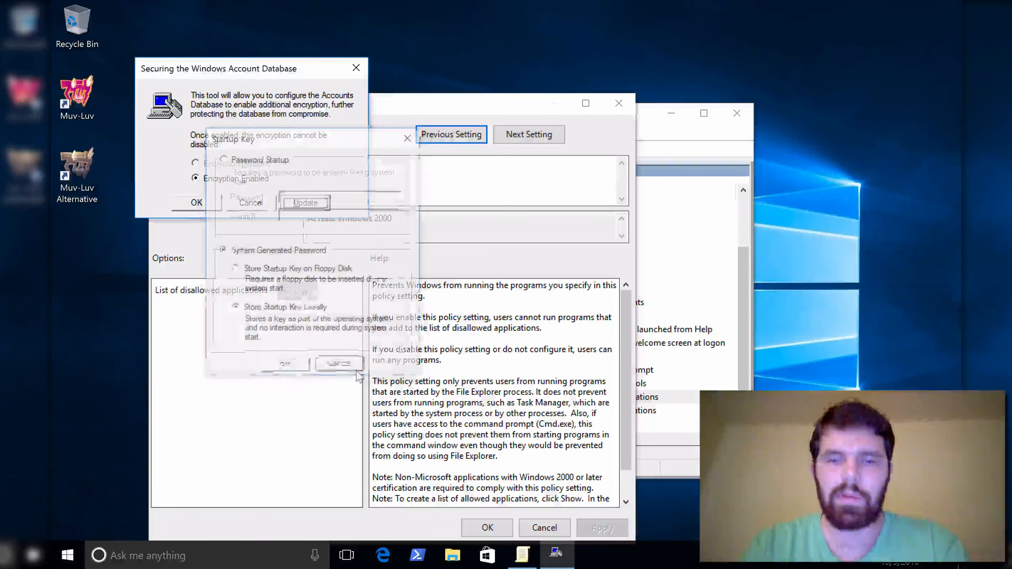
left_click(239, 203)
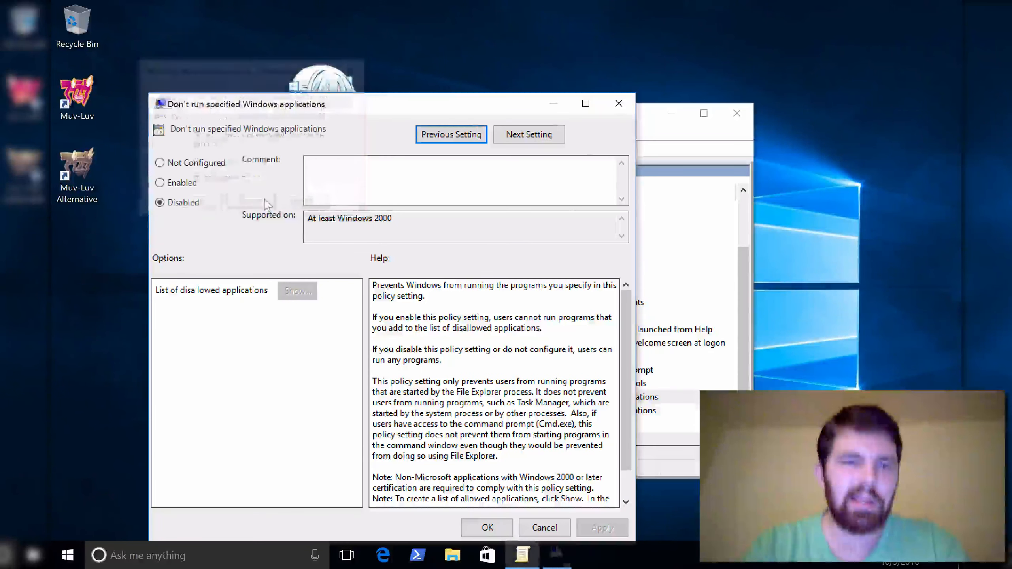
Step: Enable the "Don't run specified Windows applications" policy and add syskey.exe to its list of disallowed applications
left_click(182, 183)
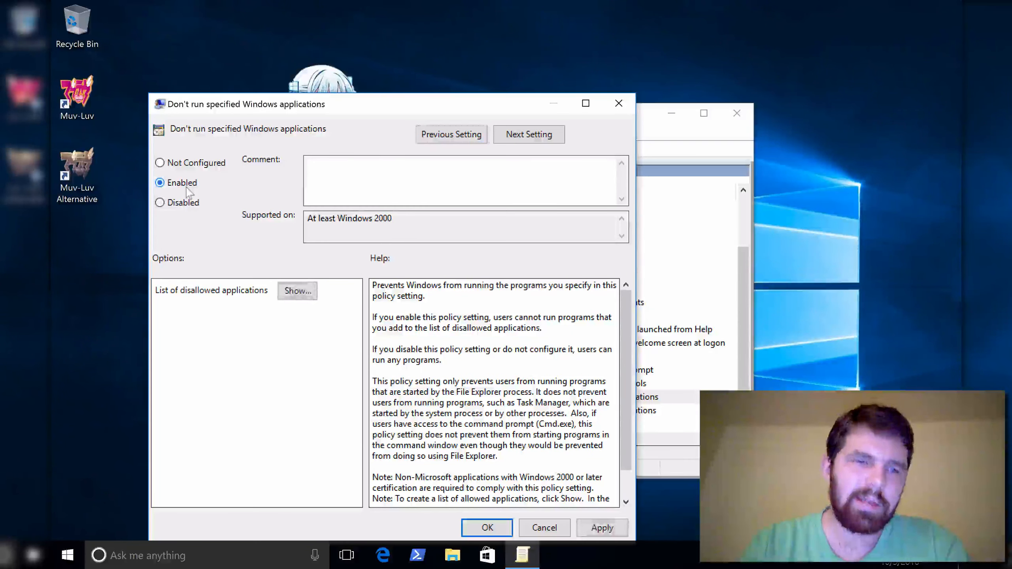
left_click(309, 294)
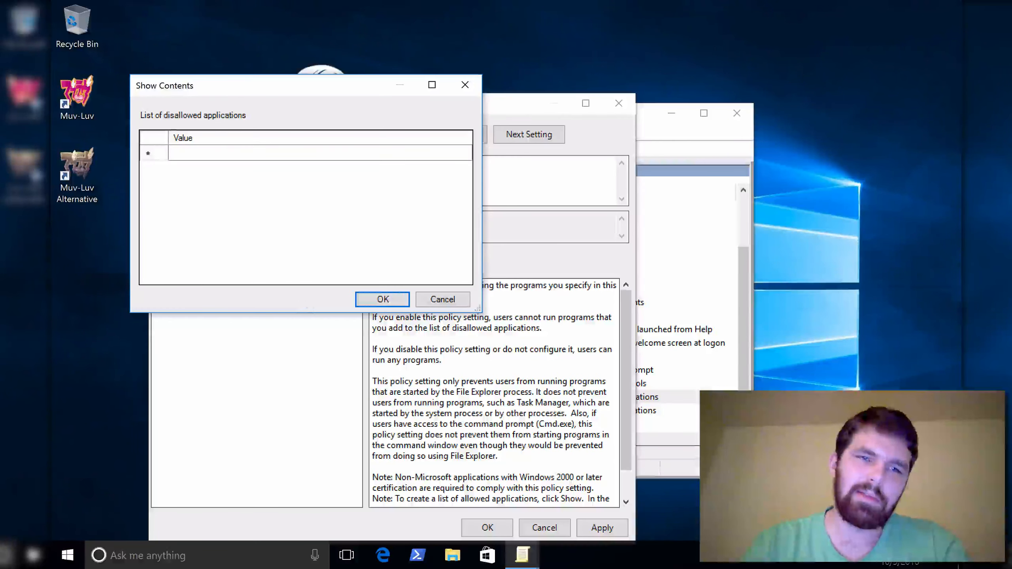
left_click(208, 153)
type("sys")
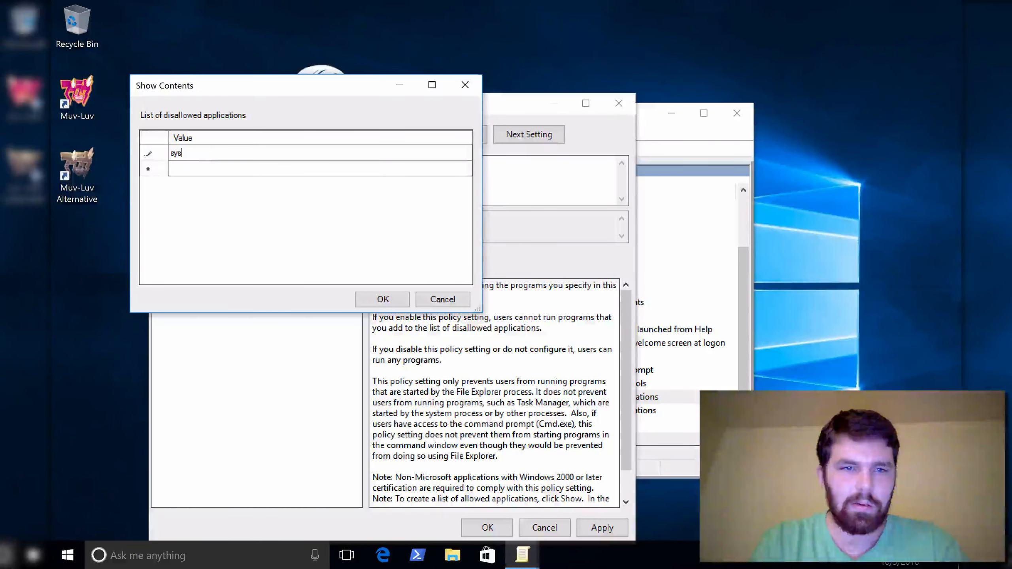
type("key")
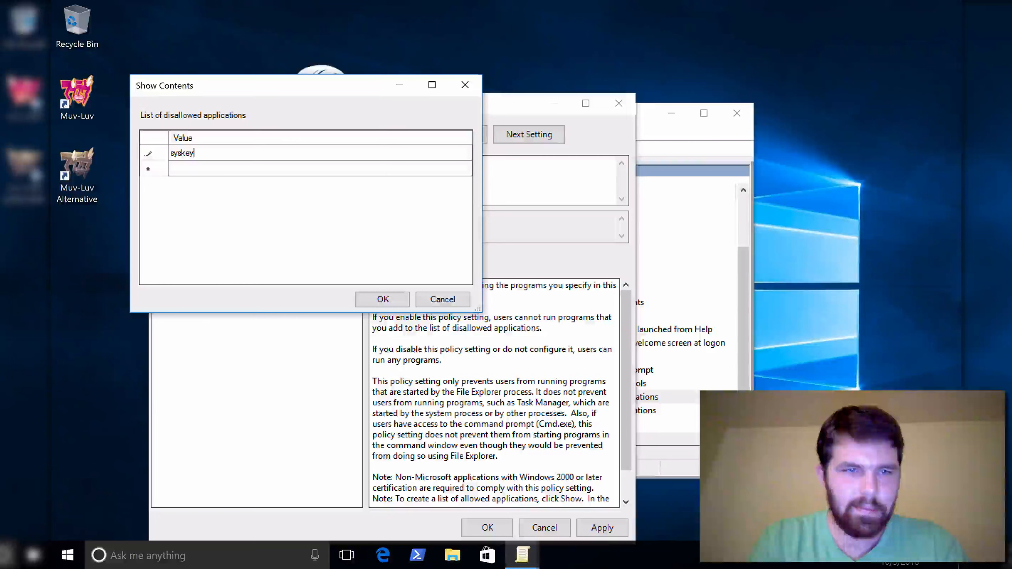
type(".exe")
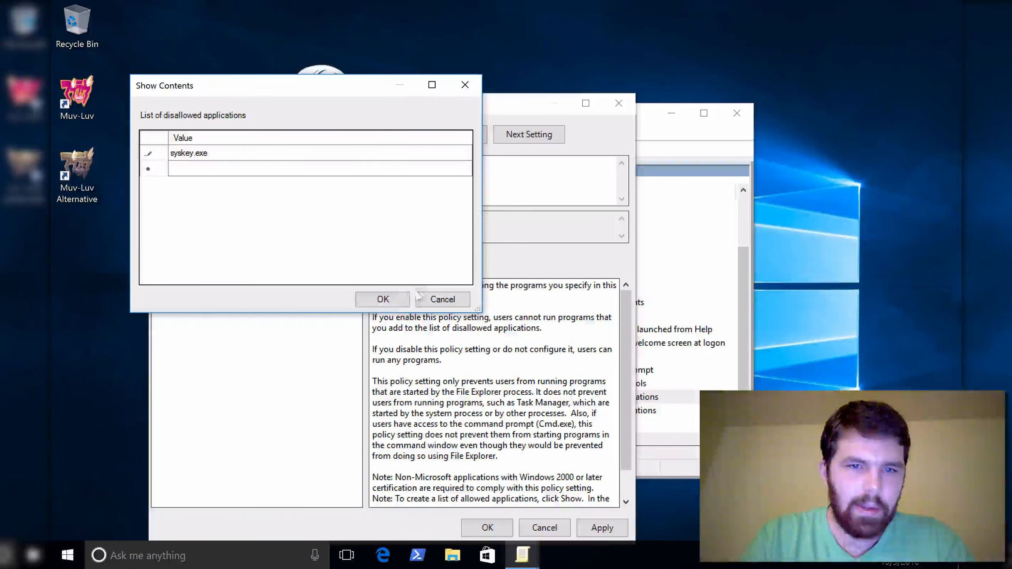
left_click(401, 302)
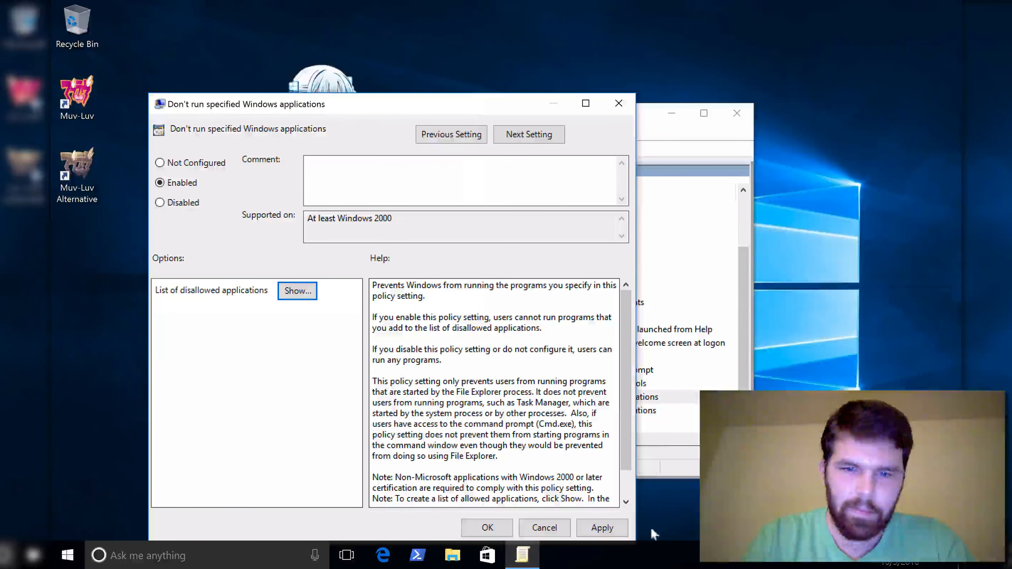
Step: Apply and close the application restriction policy, and collapse Administrative Templates under User Configuration
left_click(610, 531)
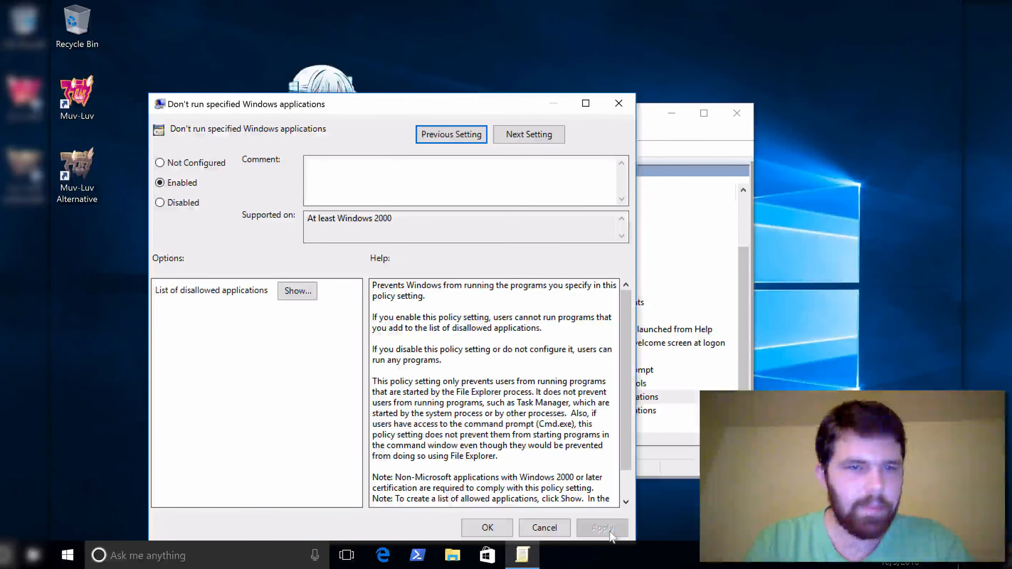
left_click(484, 530)
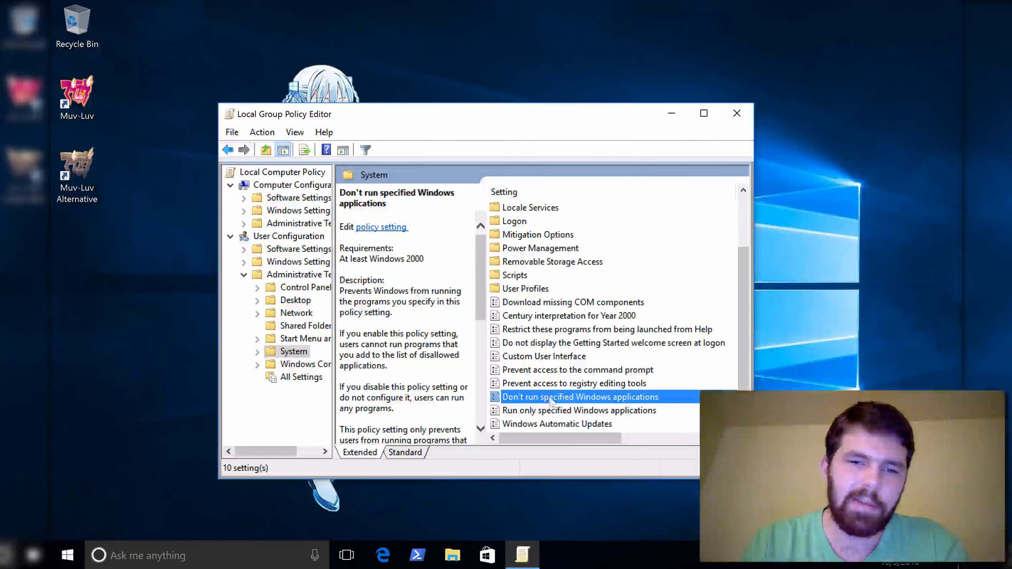
left_click(244, 275)
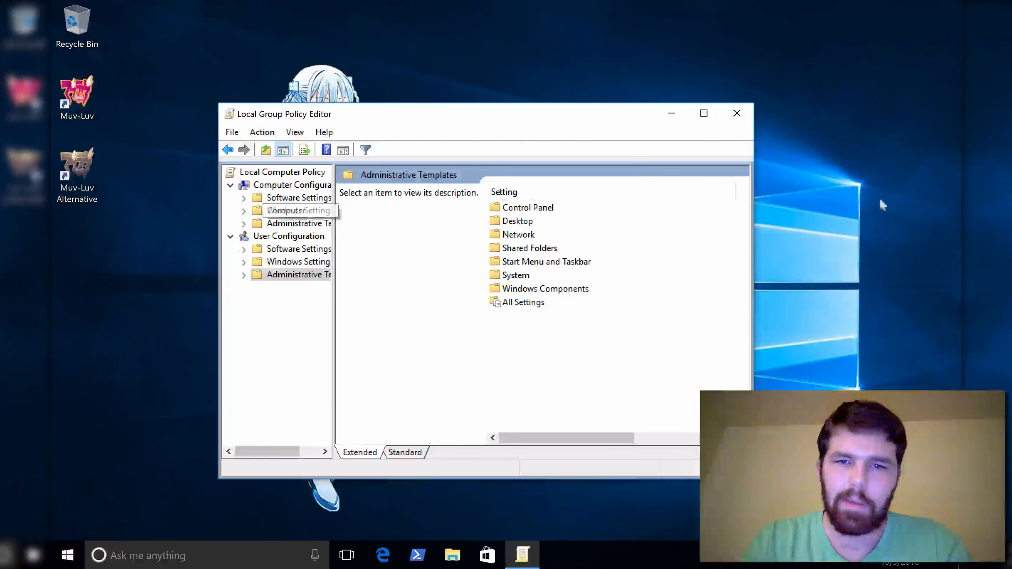